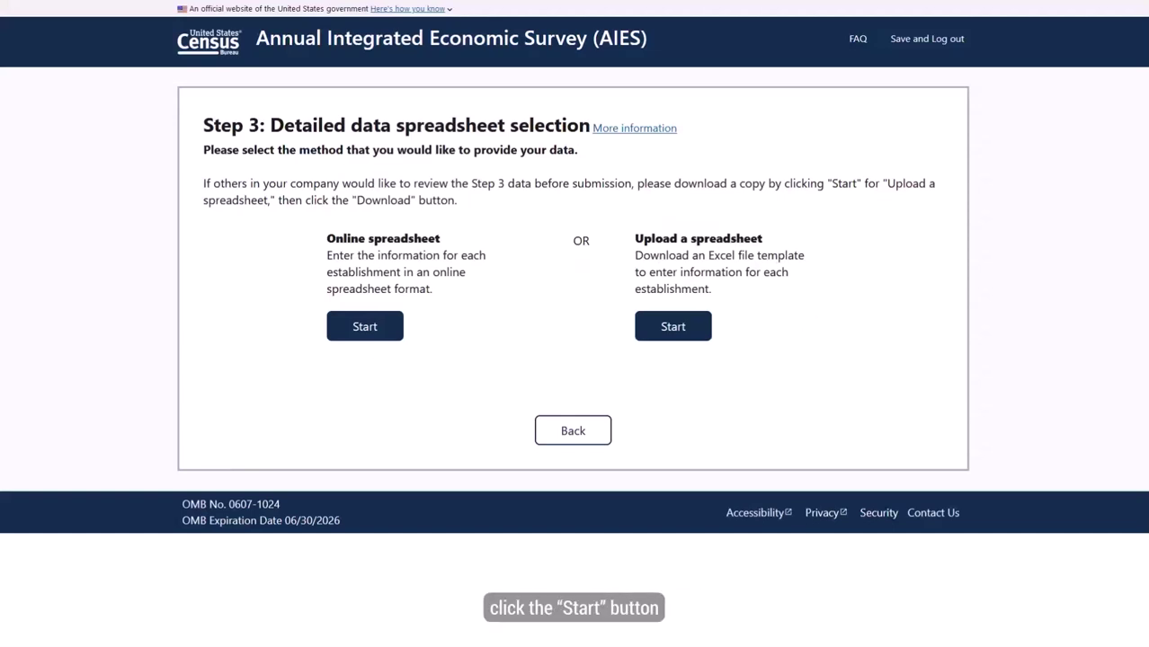
Choose the 'Upload a spreadsheet' option to reach the Step 3 download/upload page
click(673, 327)
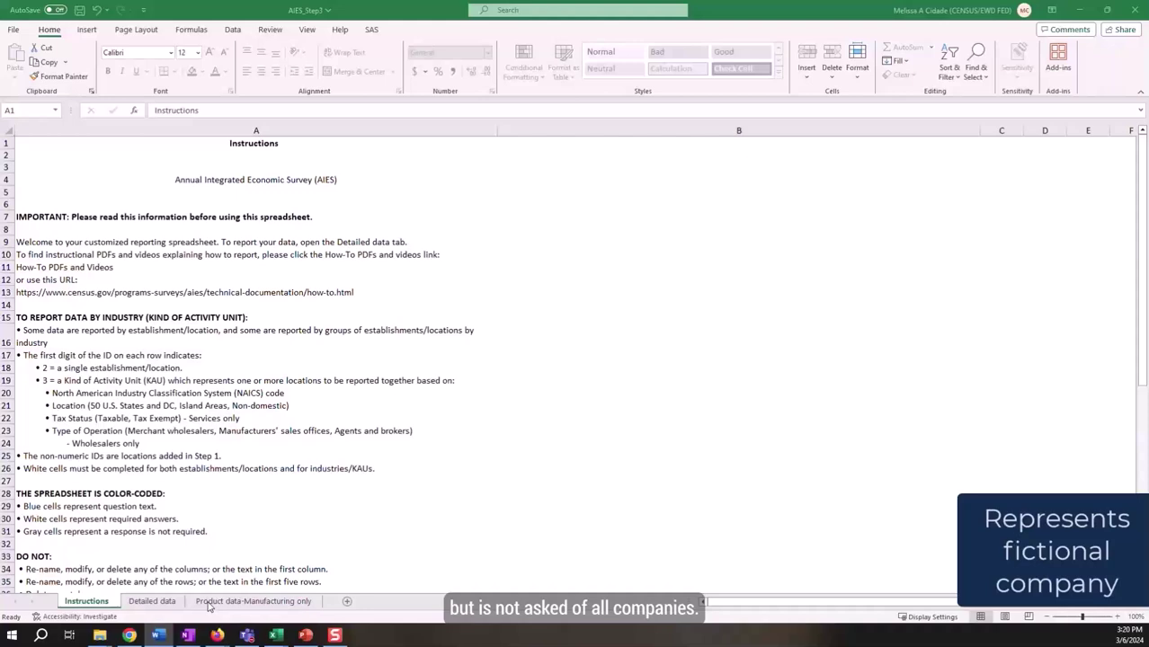
Switch to the Detailed data sheet and scroll right to the Employment & Payroll columns
click(160, 604)
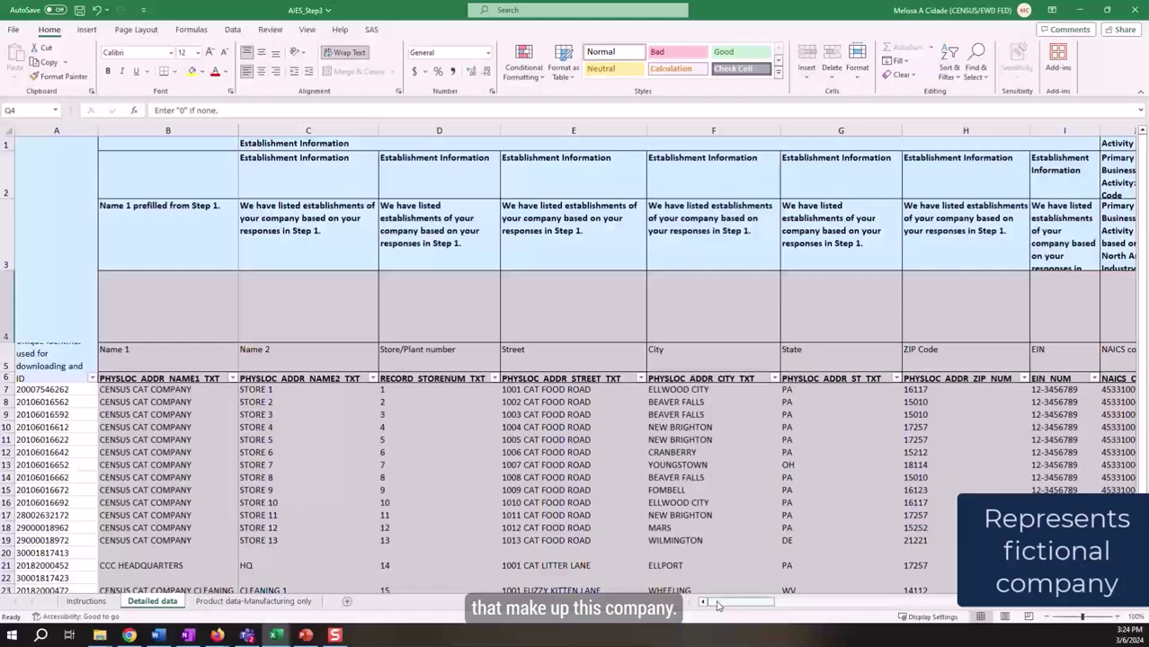
drag(717, 604, 764, 614)
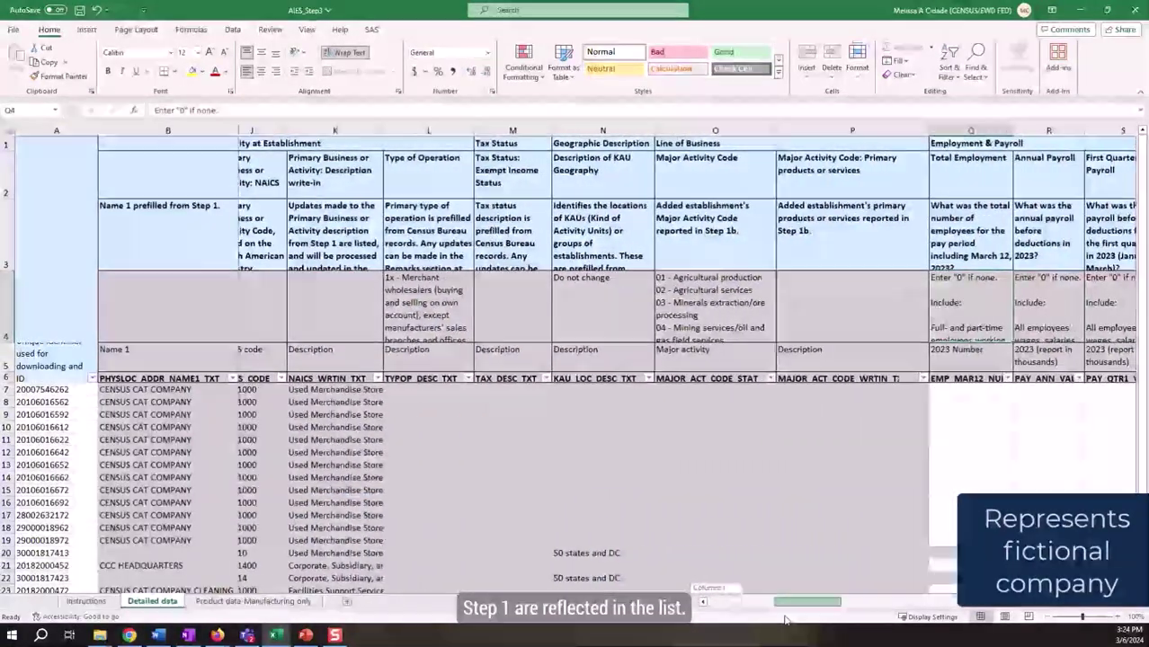
drag(763, 614, 828, 615)
Read column Q's header, topic, question, instructions, unit and variable name, enlarging the formula bar
click(688, 144)
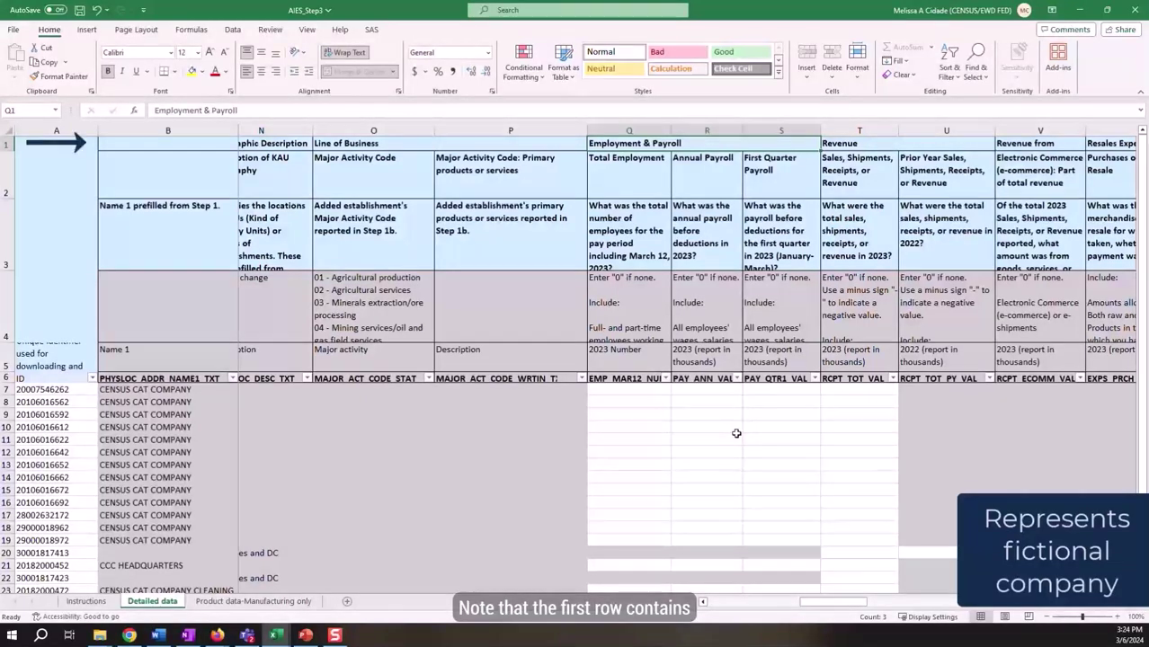
click(653, 171)
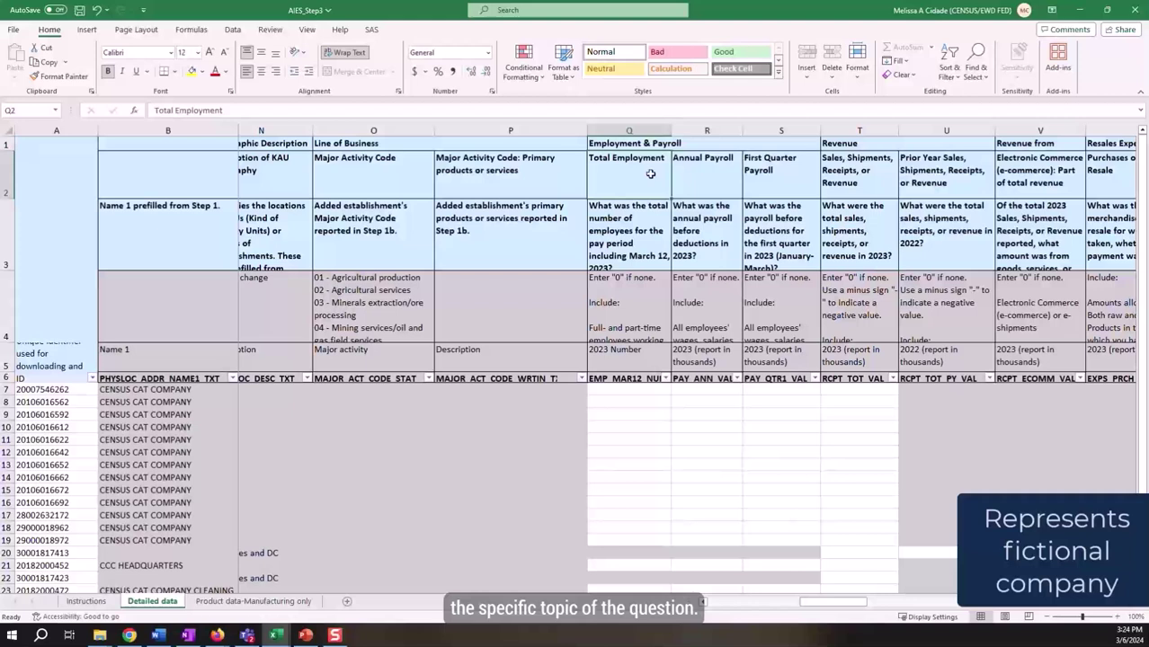
click(642, 233)
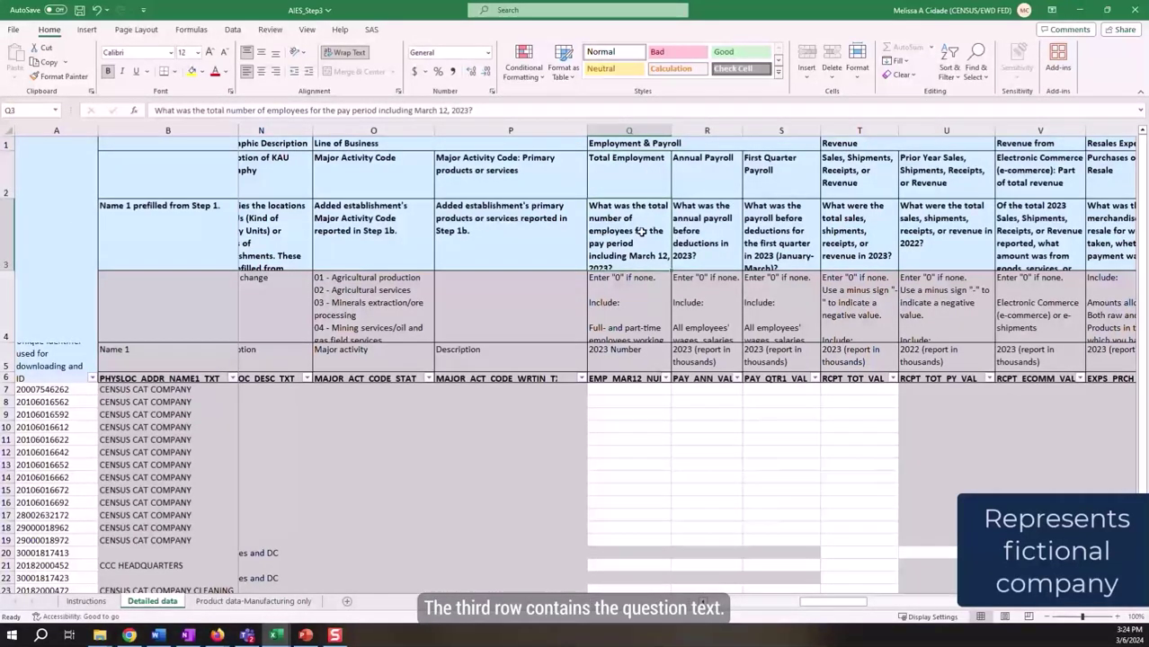
click(643, 284)
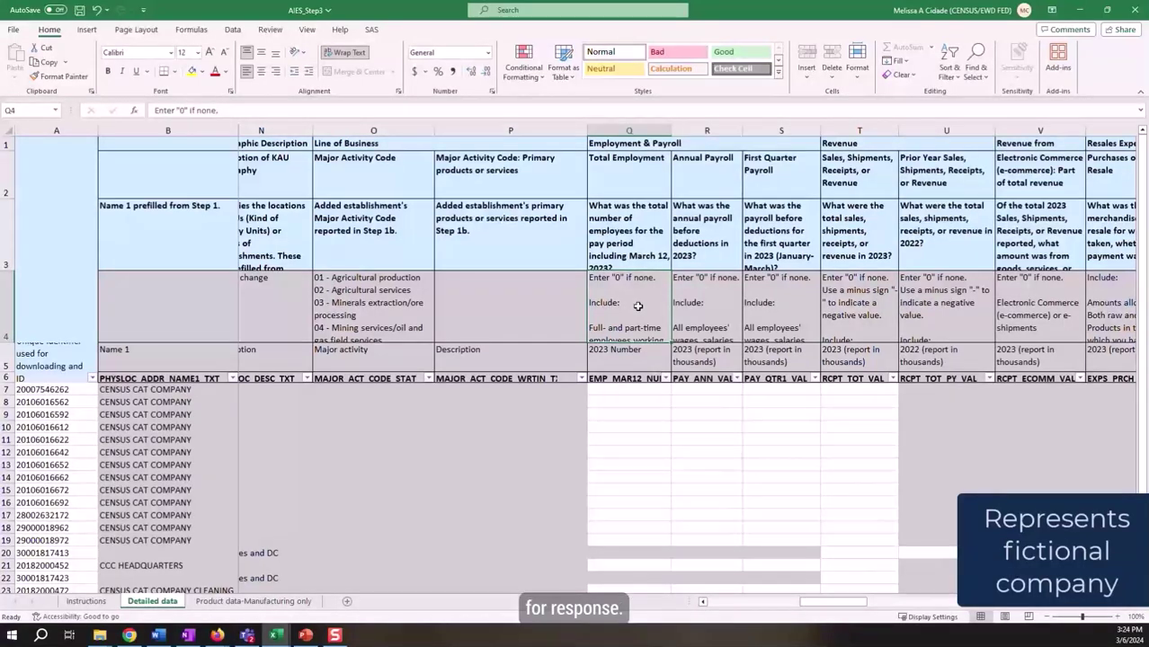
click(620, 355)
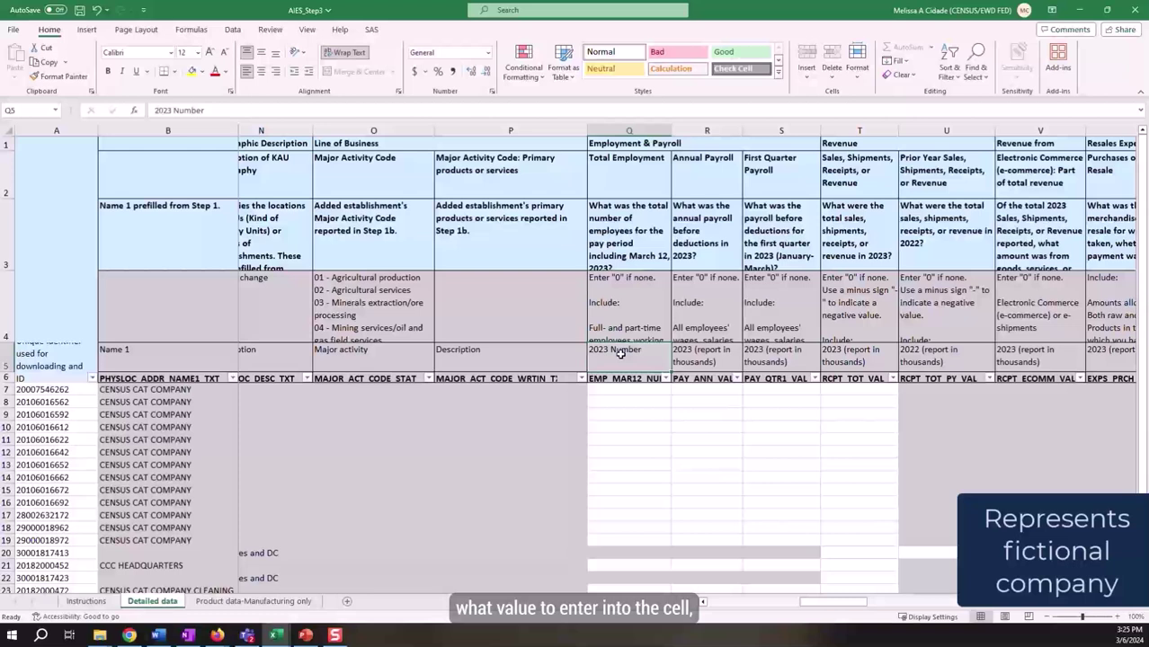
click(624, 378)
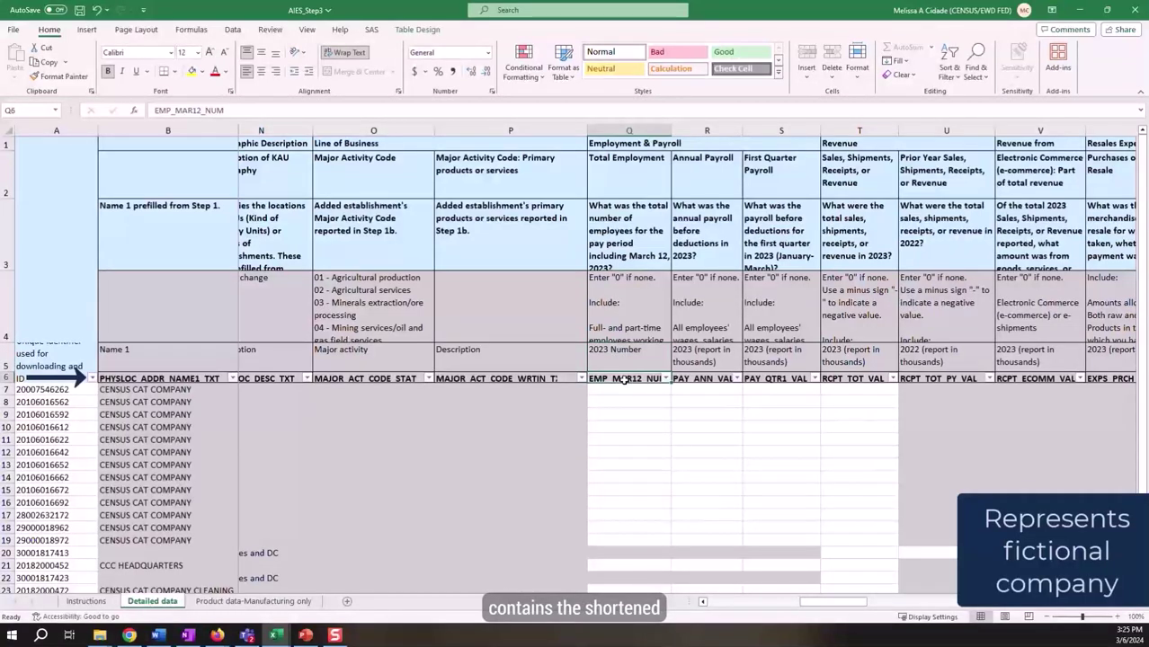
click(637, 302)
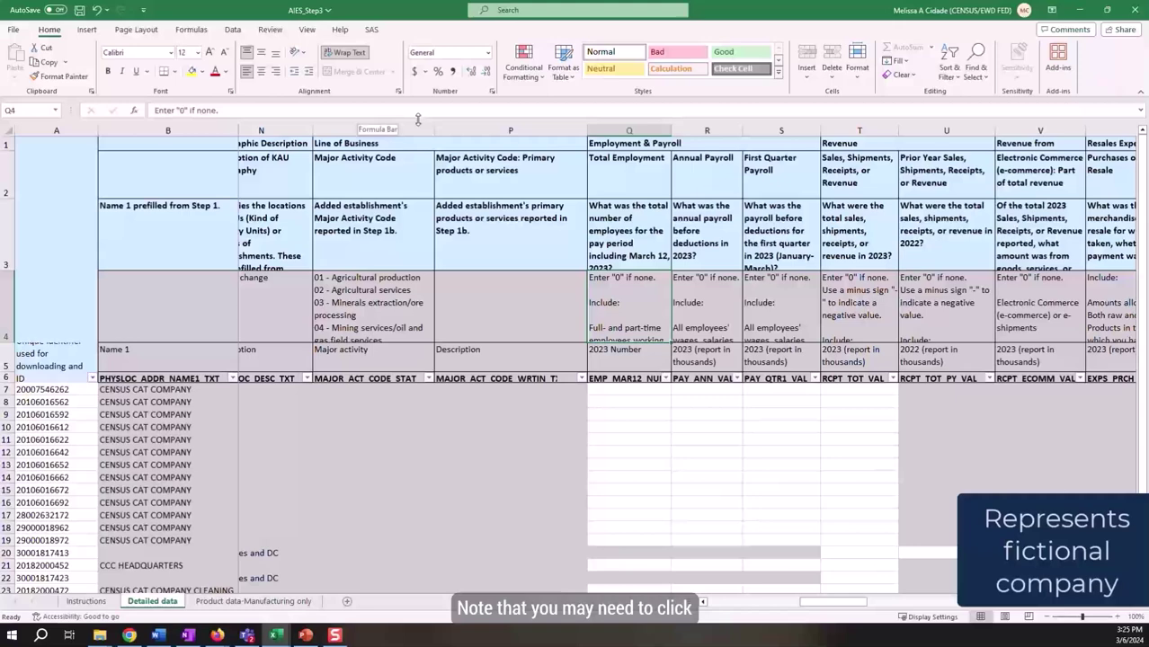
mouse_move(418, 119)
mouse_down()
mouse_move(403, 178)
mouse_move(403, 117)
mouse_up()
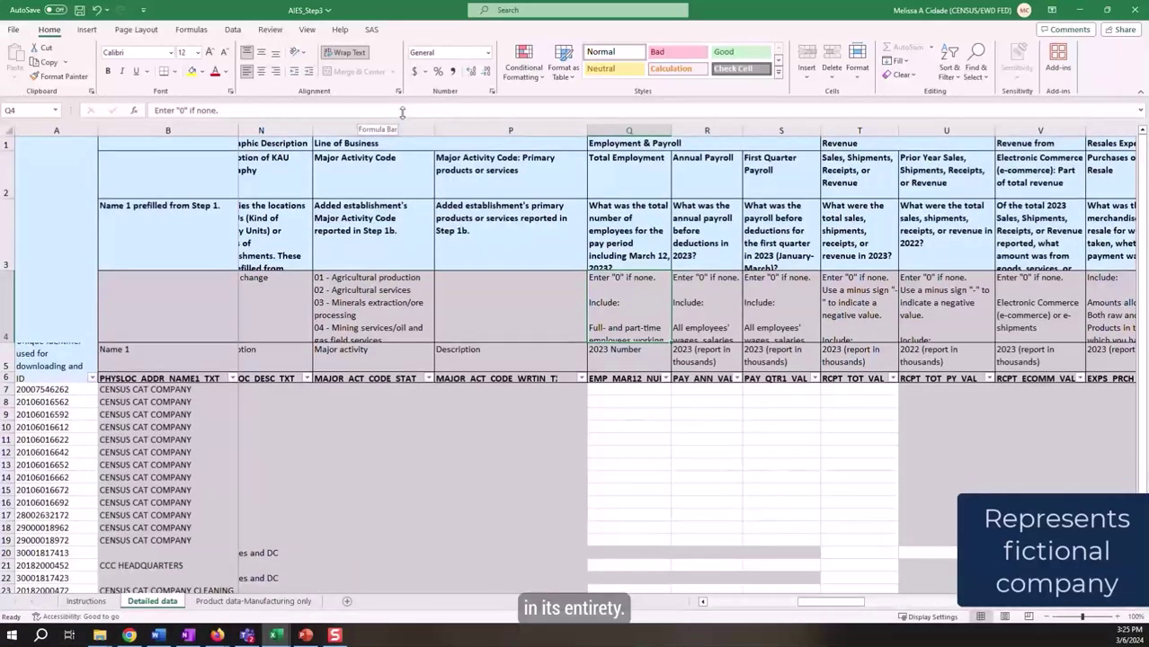
click(948, 391)
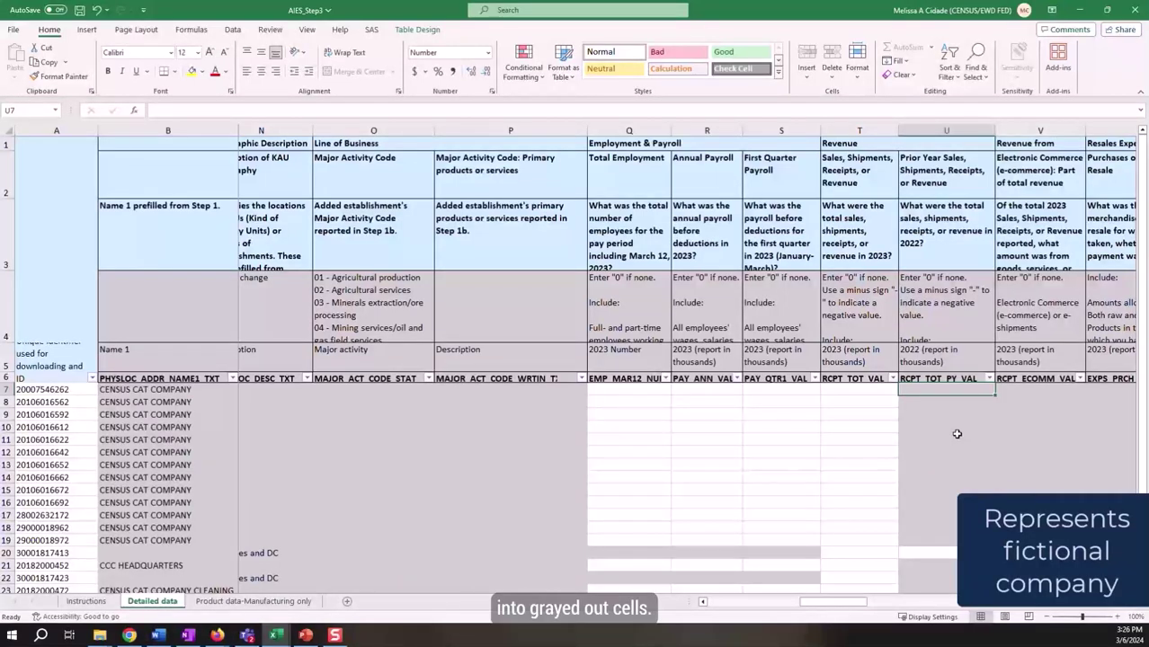
double_click(957, 435)
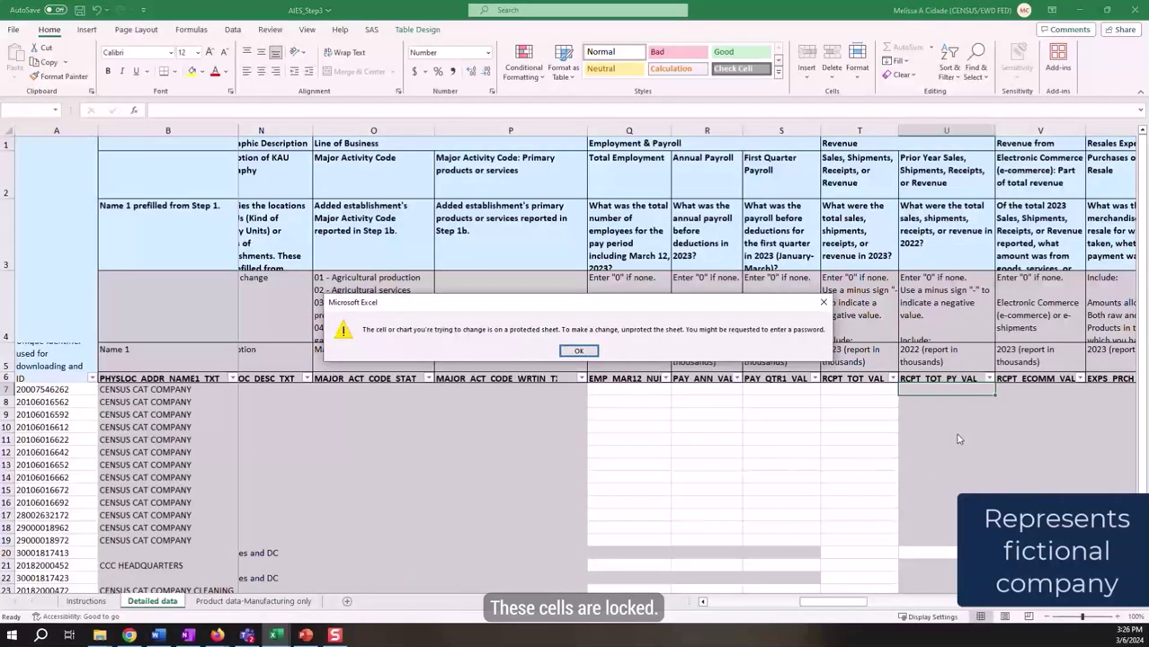
click(579, 351)
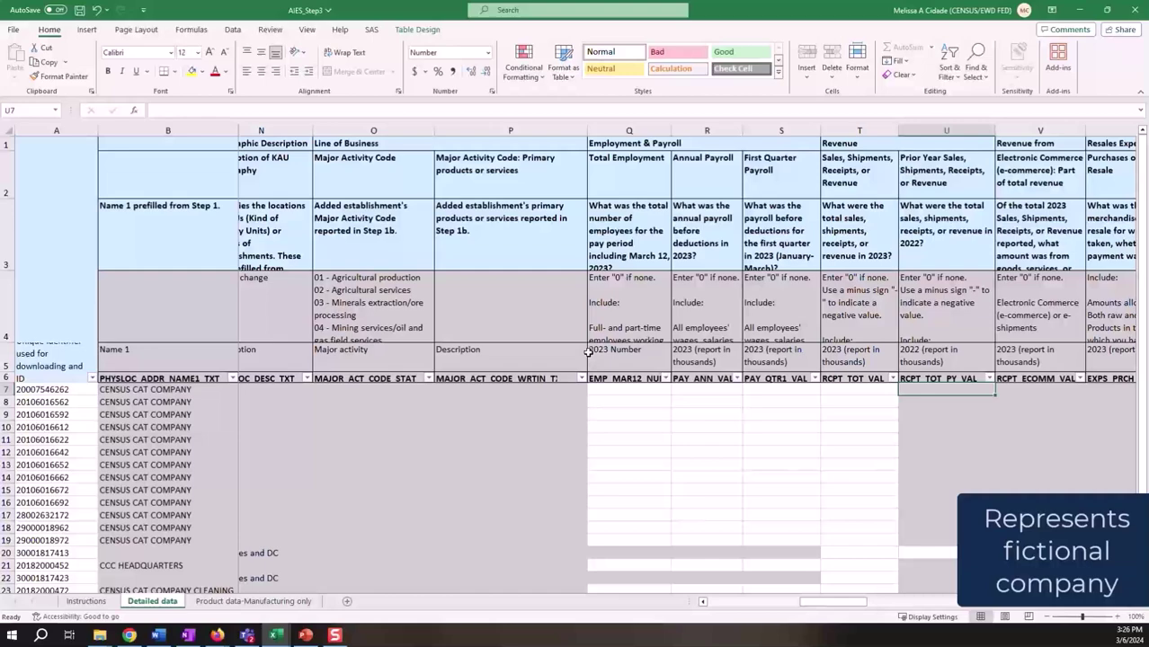
drag(814, 603, 724, 604)
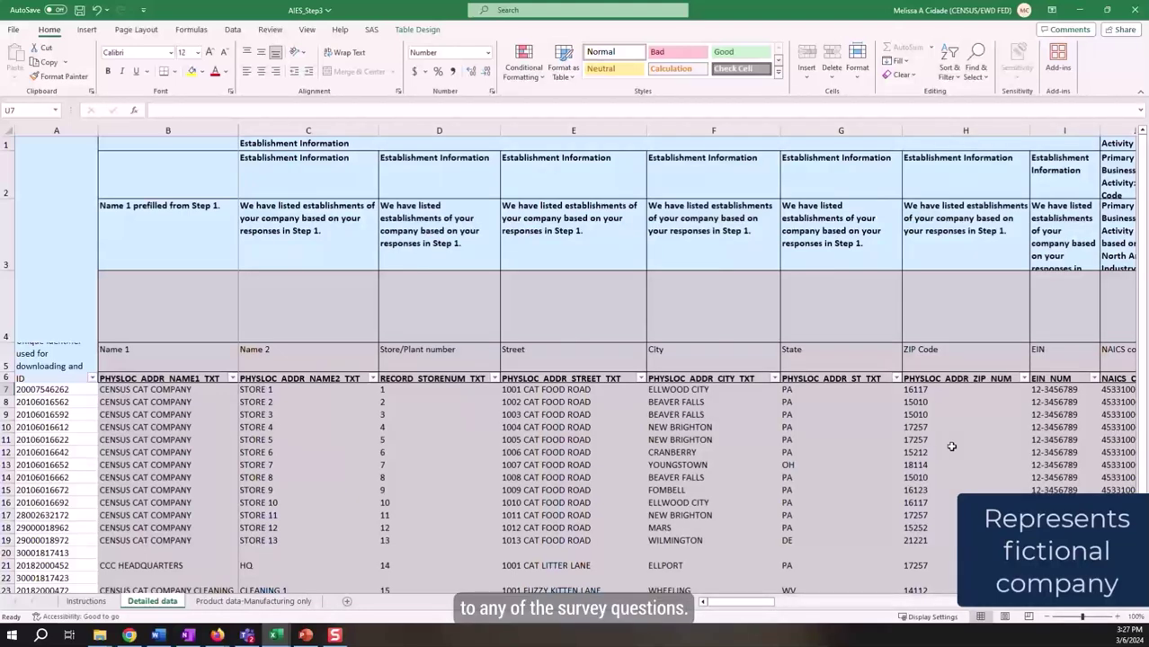
click(897, 379)
click(764, 245)
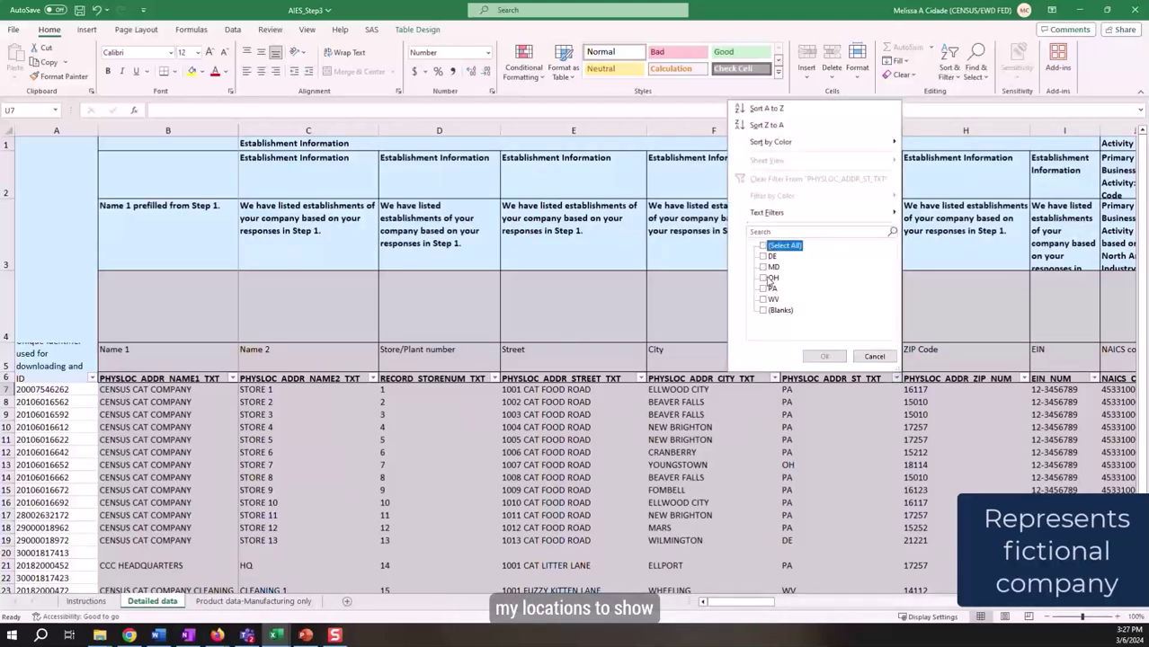
click(766, 278)
click(825, 356)
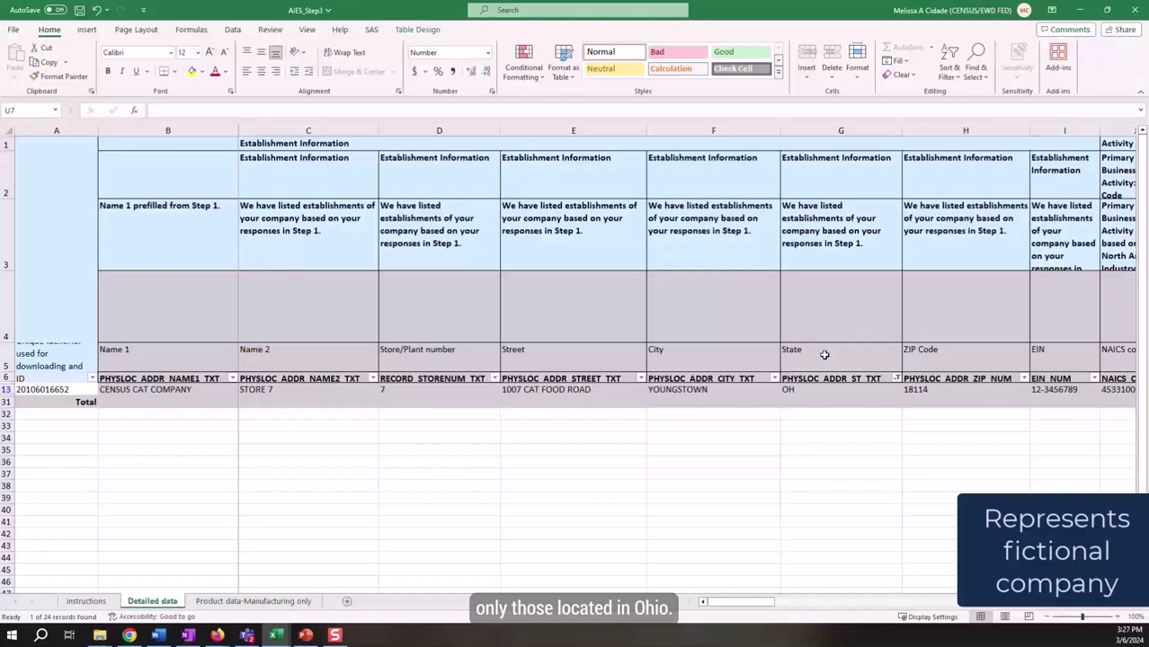
click(897, 379)
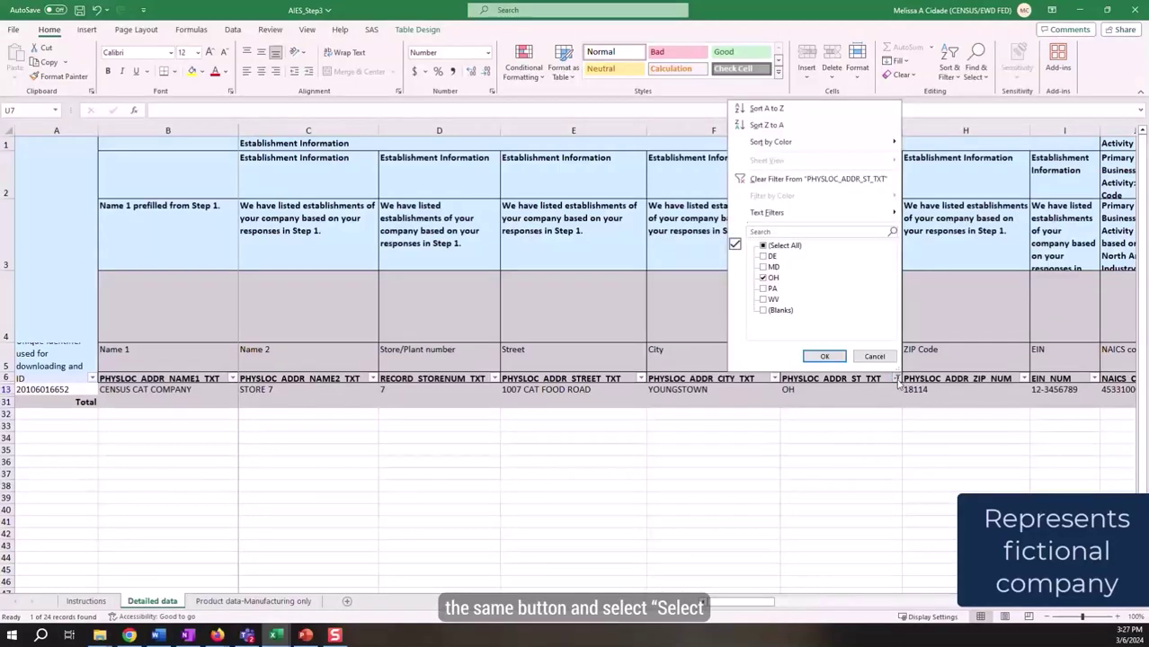
click(775, 249)
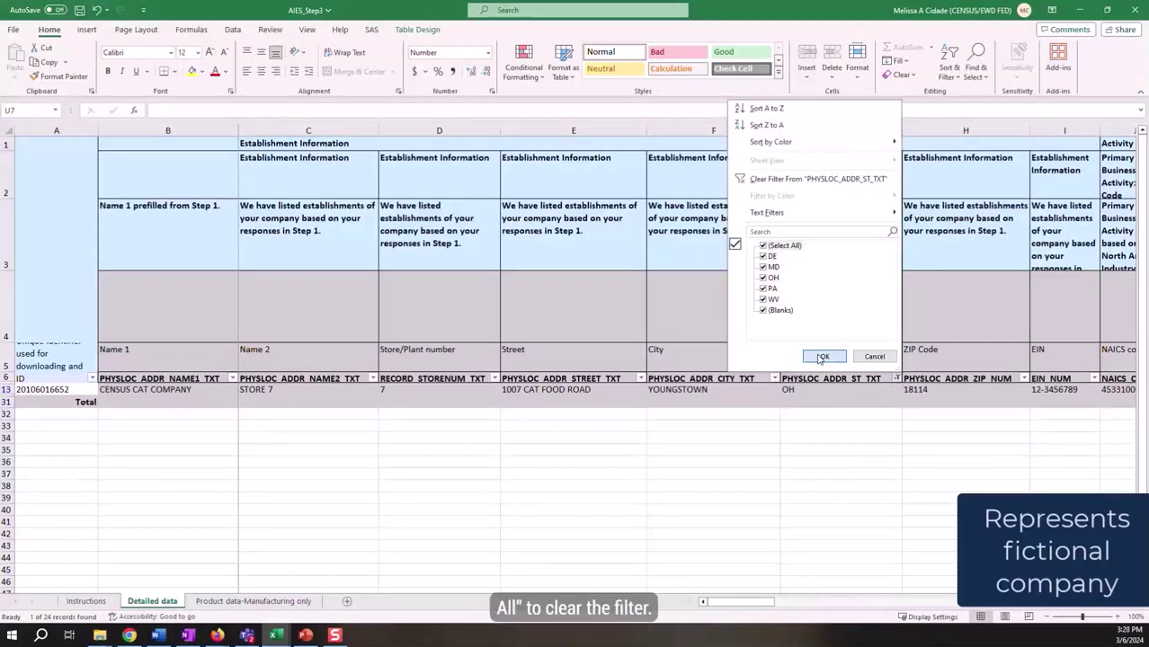
click(823, 357)
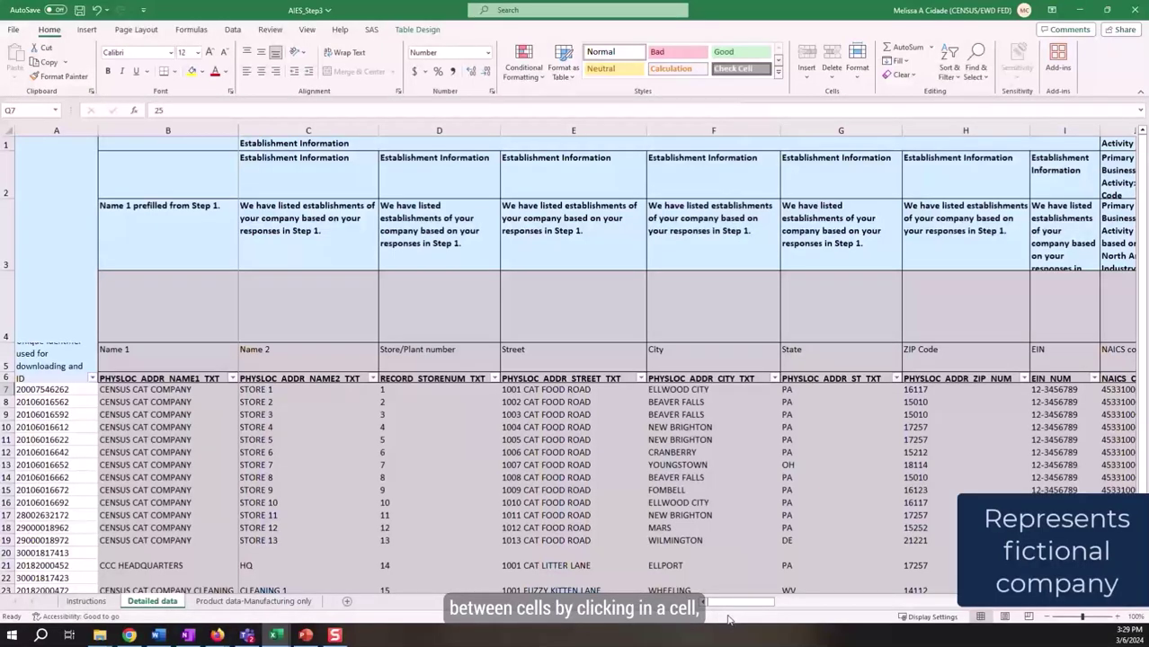
Copy 25 from Q7 into Q8 and fill it down the rest of Total Employment
drag(731, 603, 817, 613)
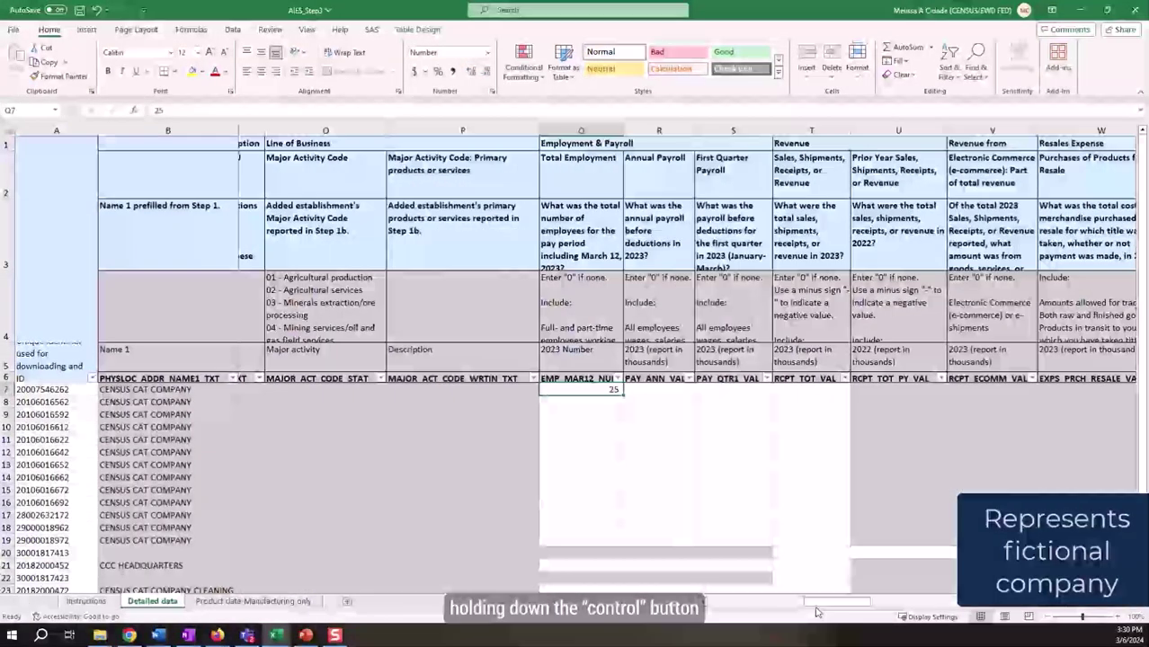
key(ctrl+c)
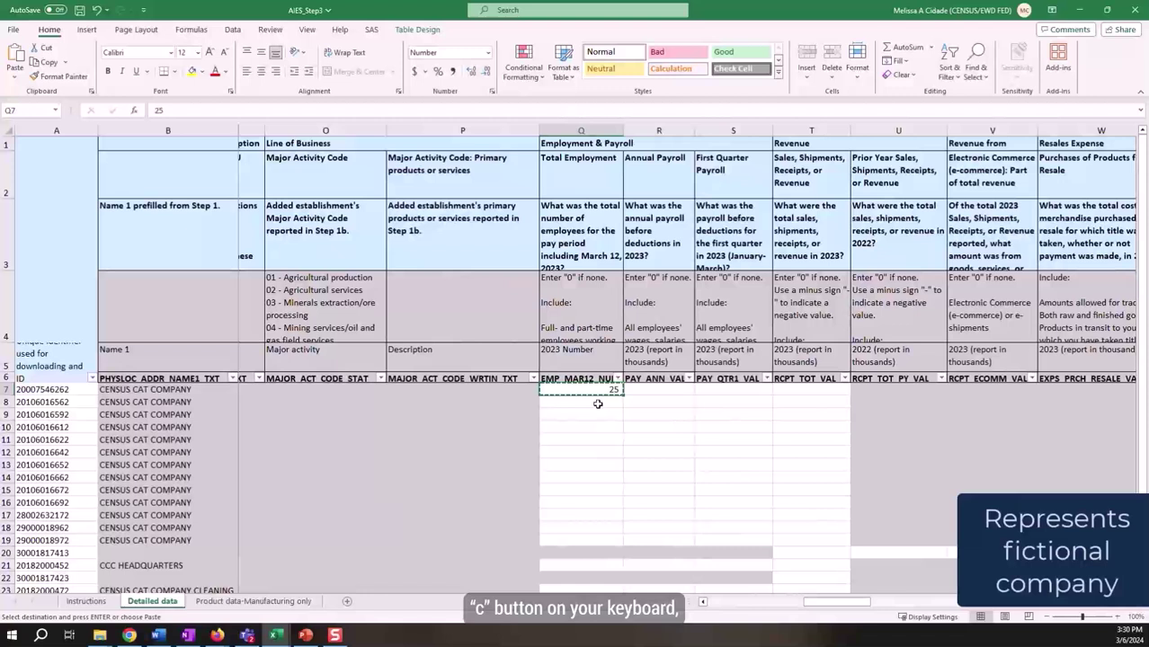
click(597, 403)
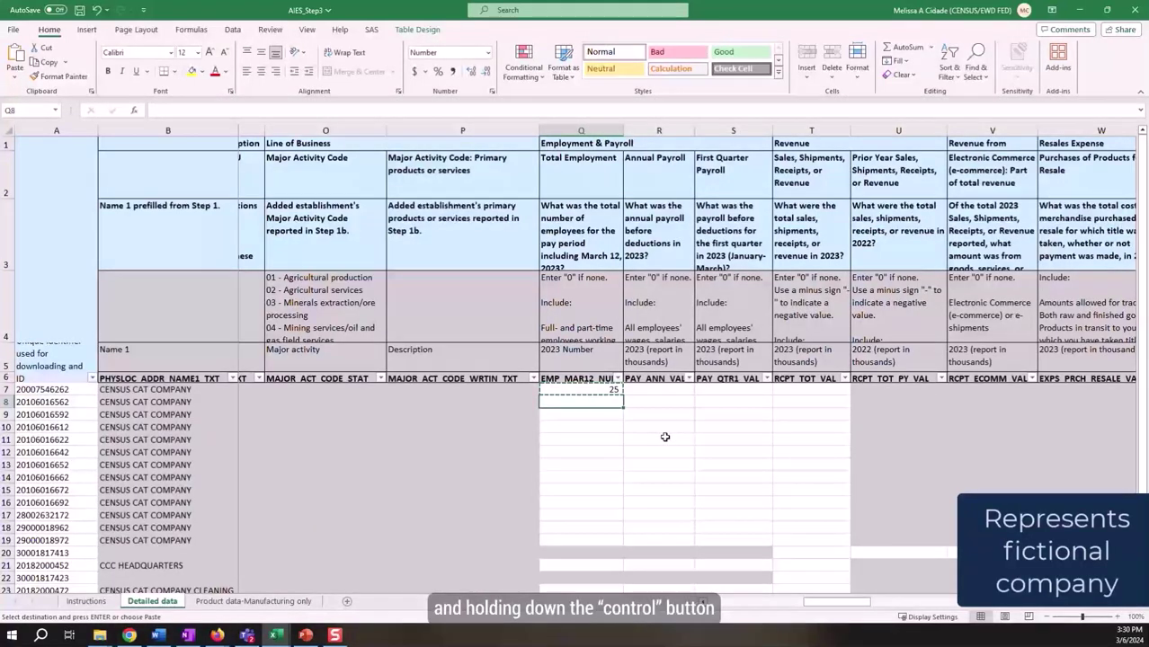
key(ctrl+v)
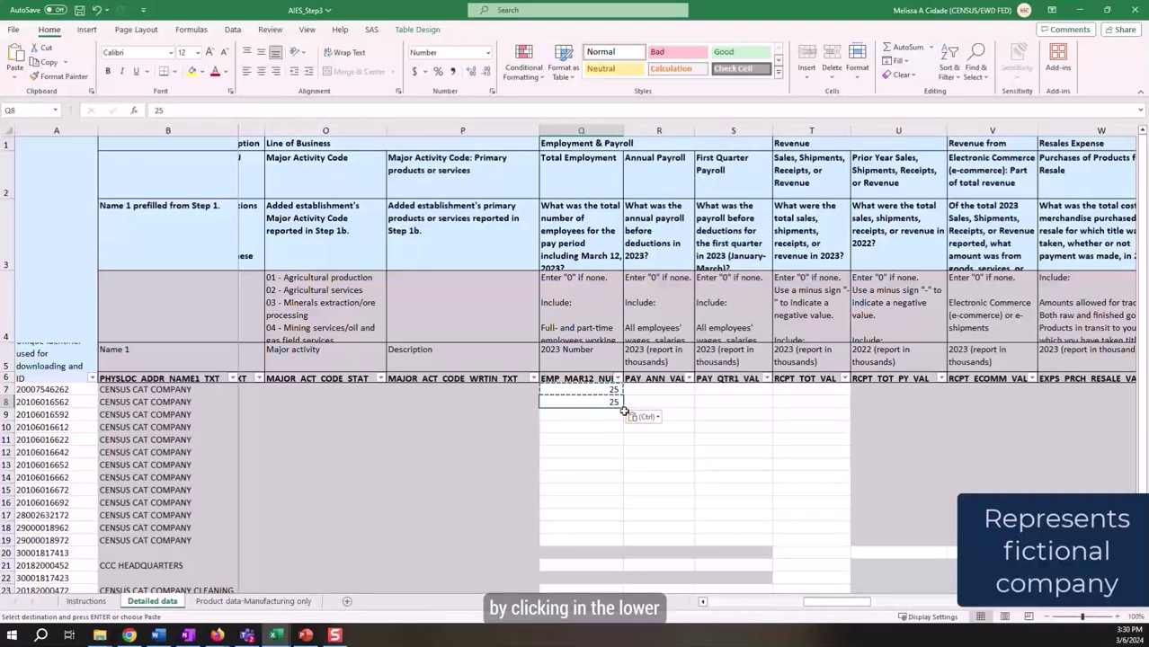
drag(625, 407, 611, 538)
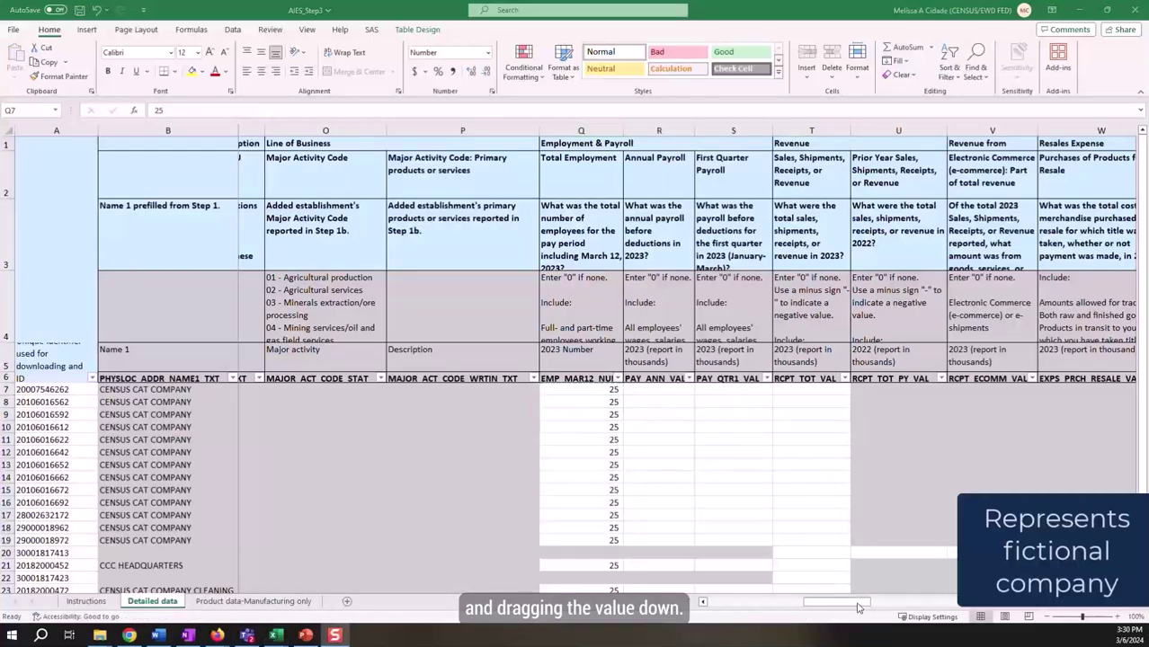
drag(859, 601, 746, 601)
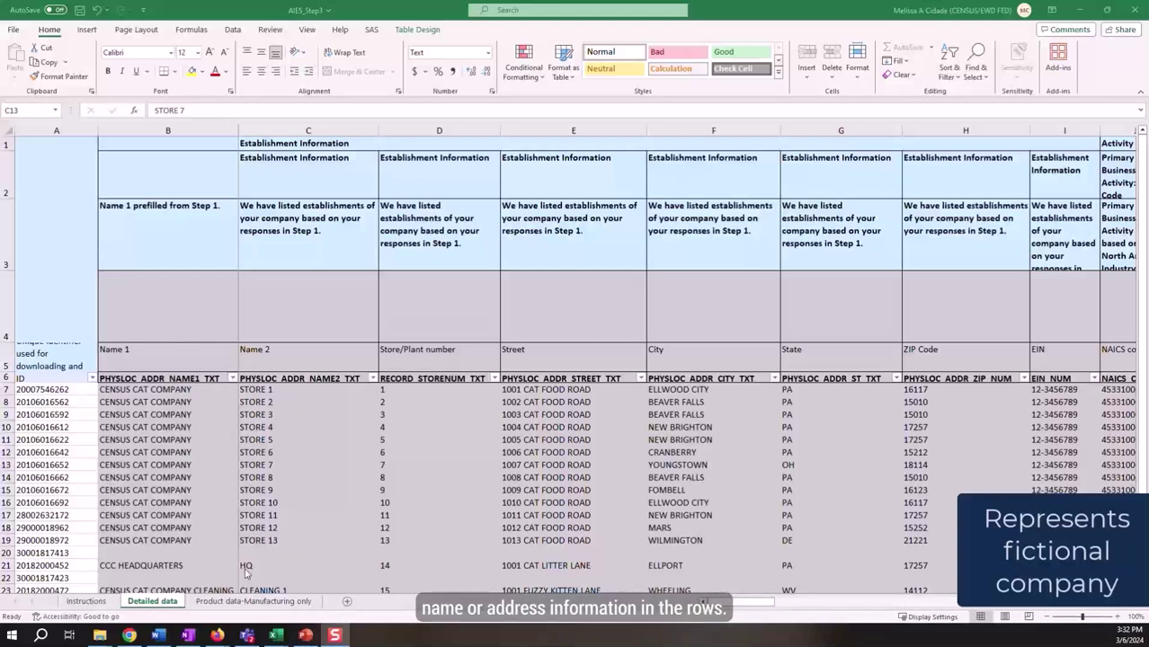
click(157, 551)
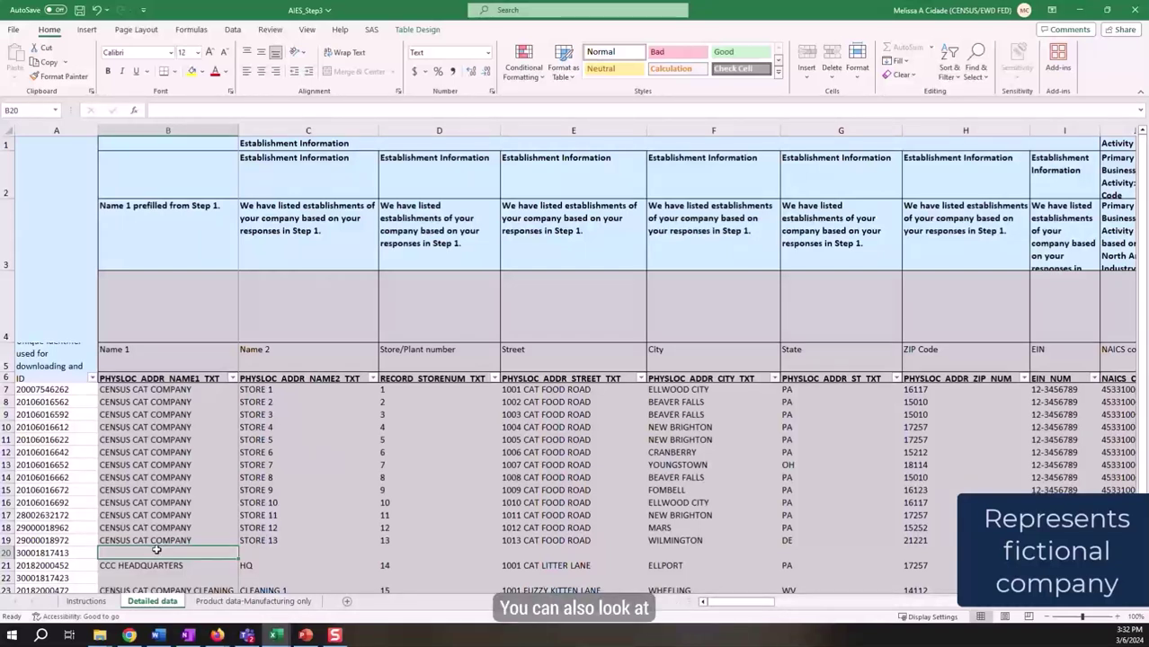
click(59, 554)
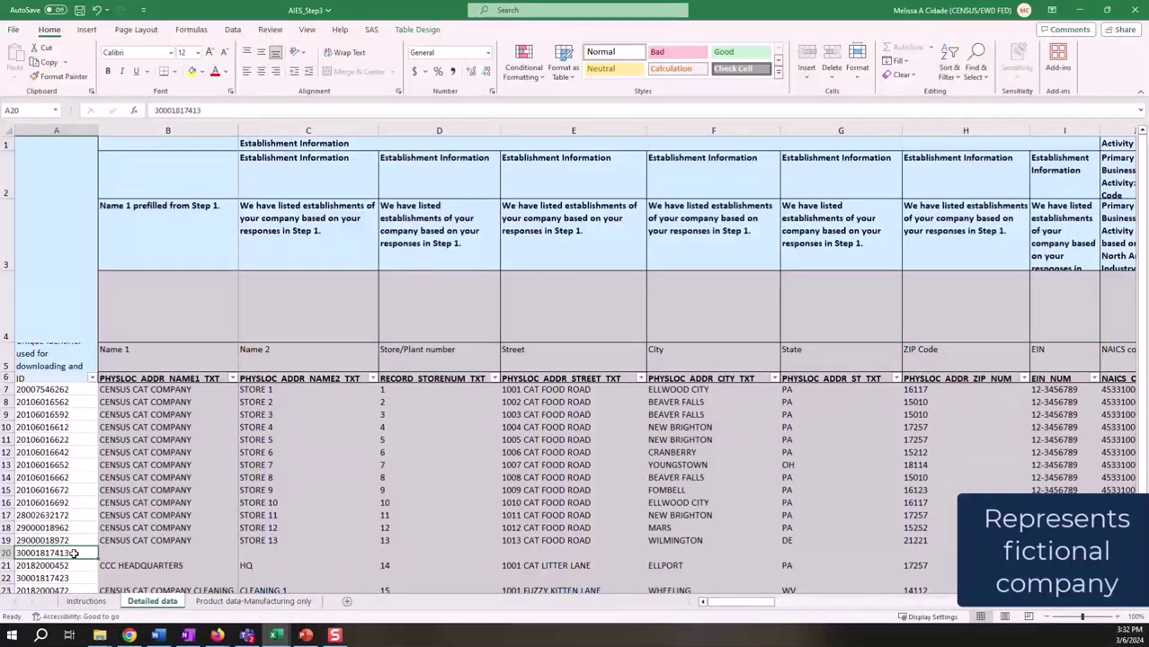
scroll(255, 519, down, 1)
scroll(255, 519, down, 1)
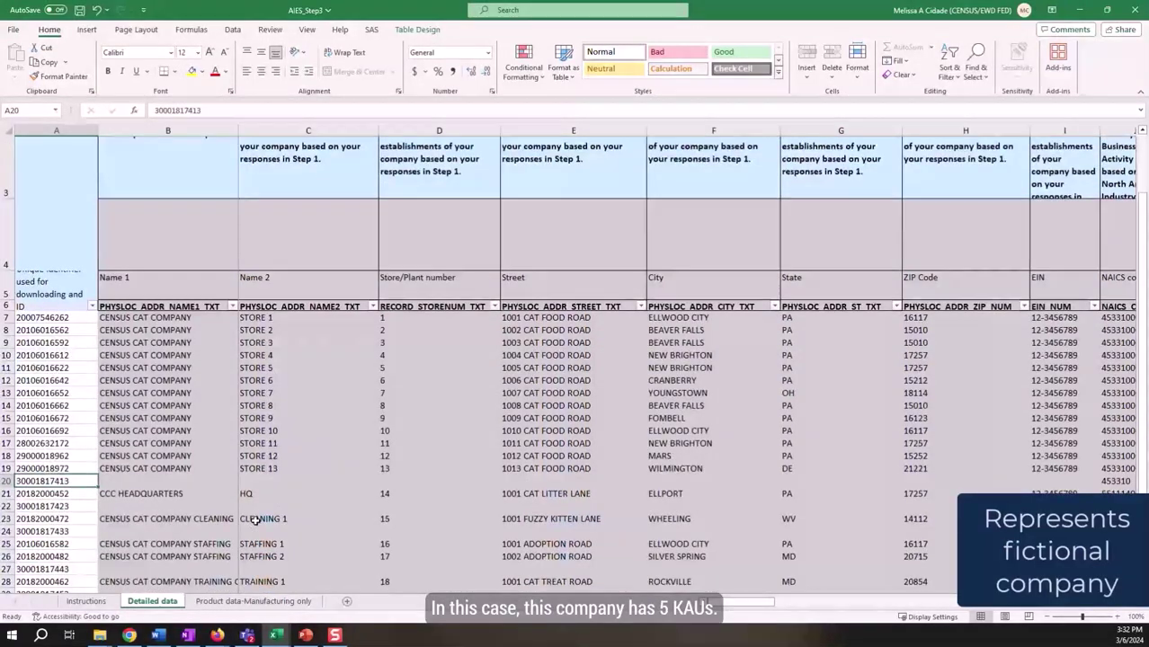
scroll(255, 520, down, 1)
scroll(256, 522, down, 1)
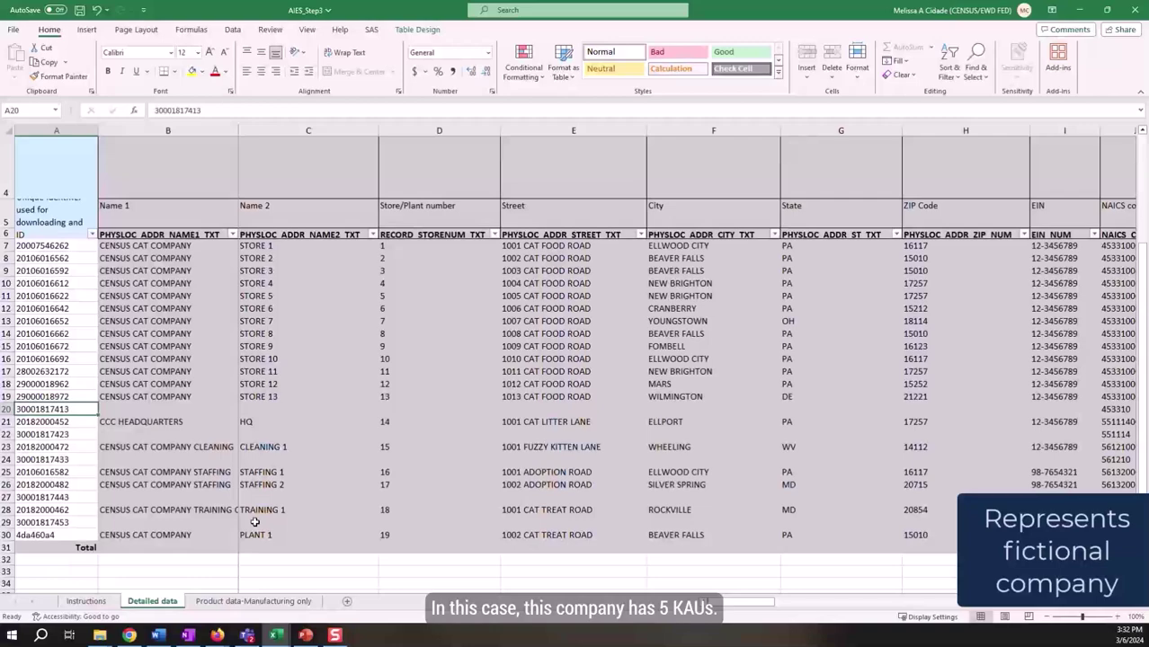
Filter the NAICS_WRTIN_TXT column to show only Temporary Help Services
scroll(256, 522, up, 4)
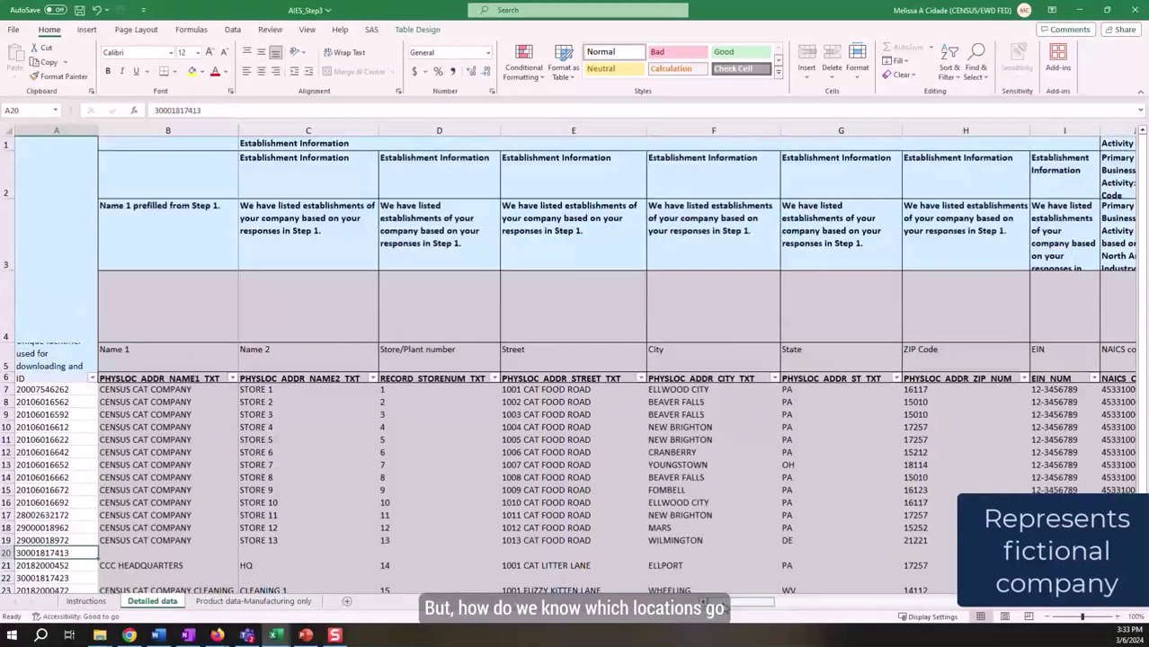
drag(745, 603, 799, 612)
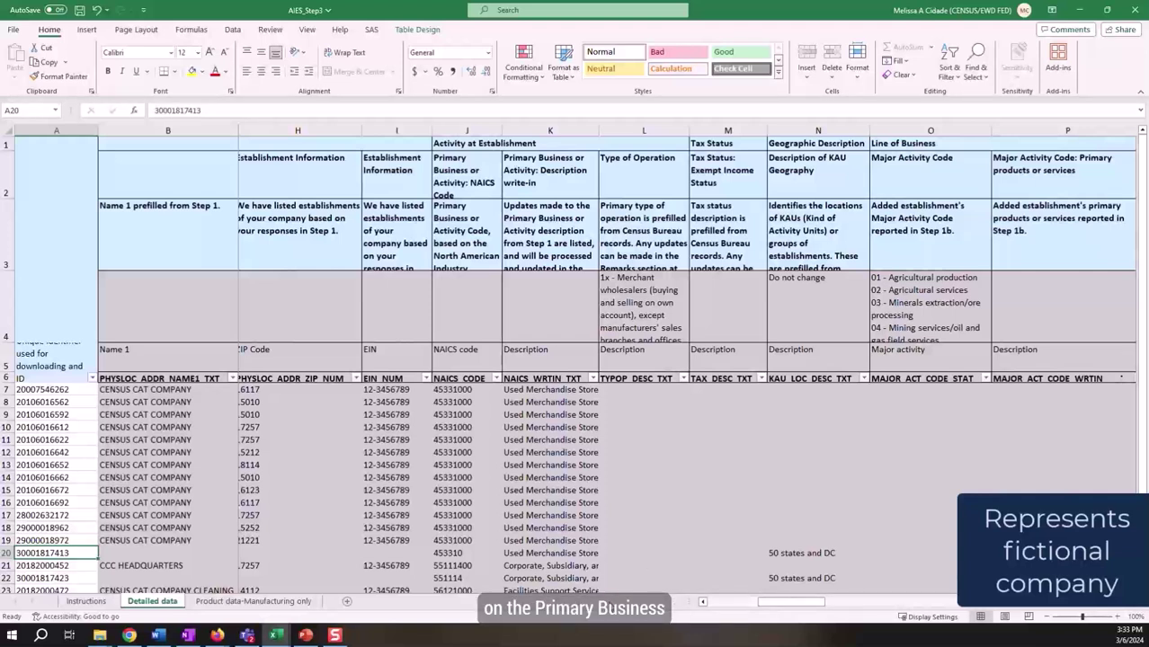
click(592, 379)
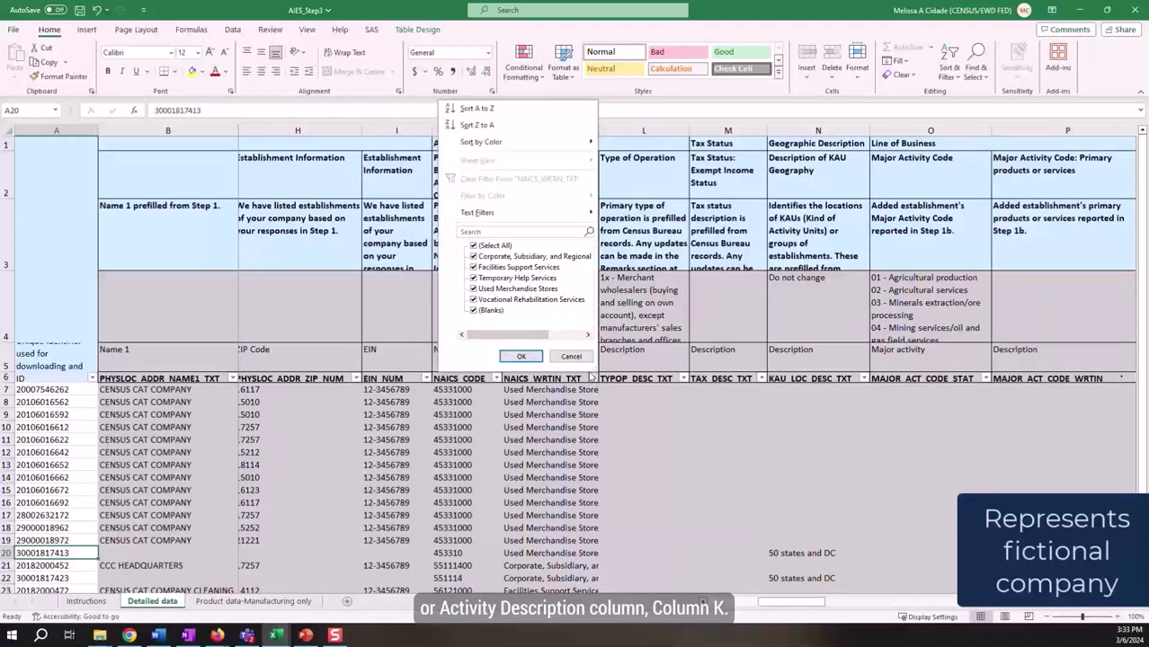
click(497, 246)
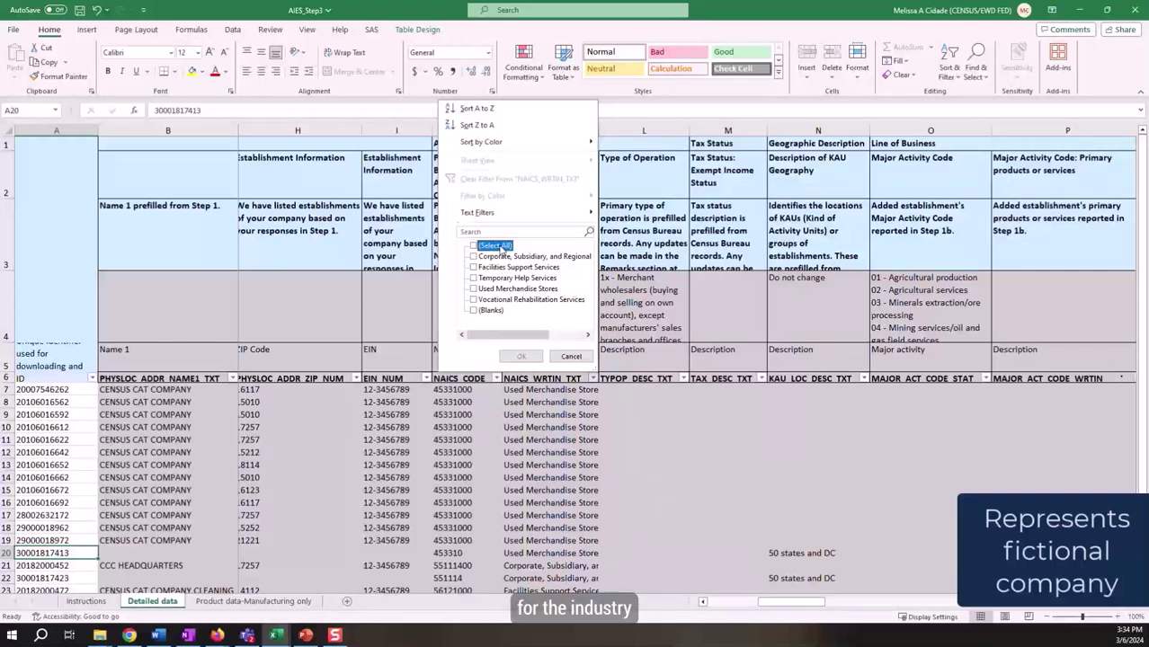
click(490, 281)
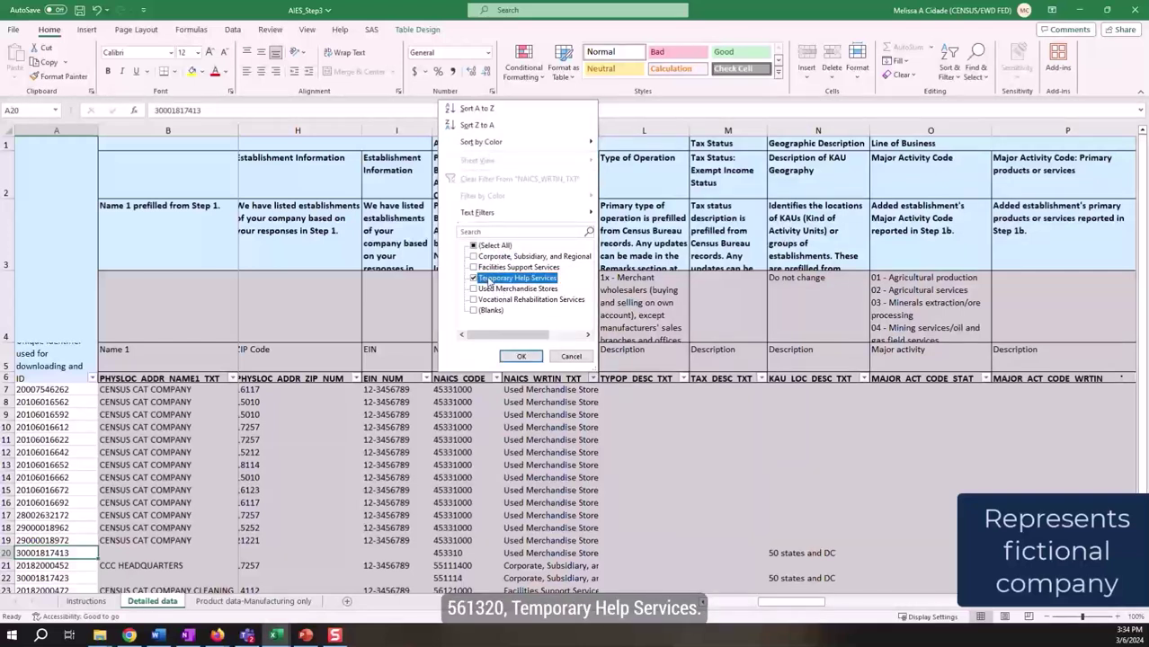
click(521, 356)
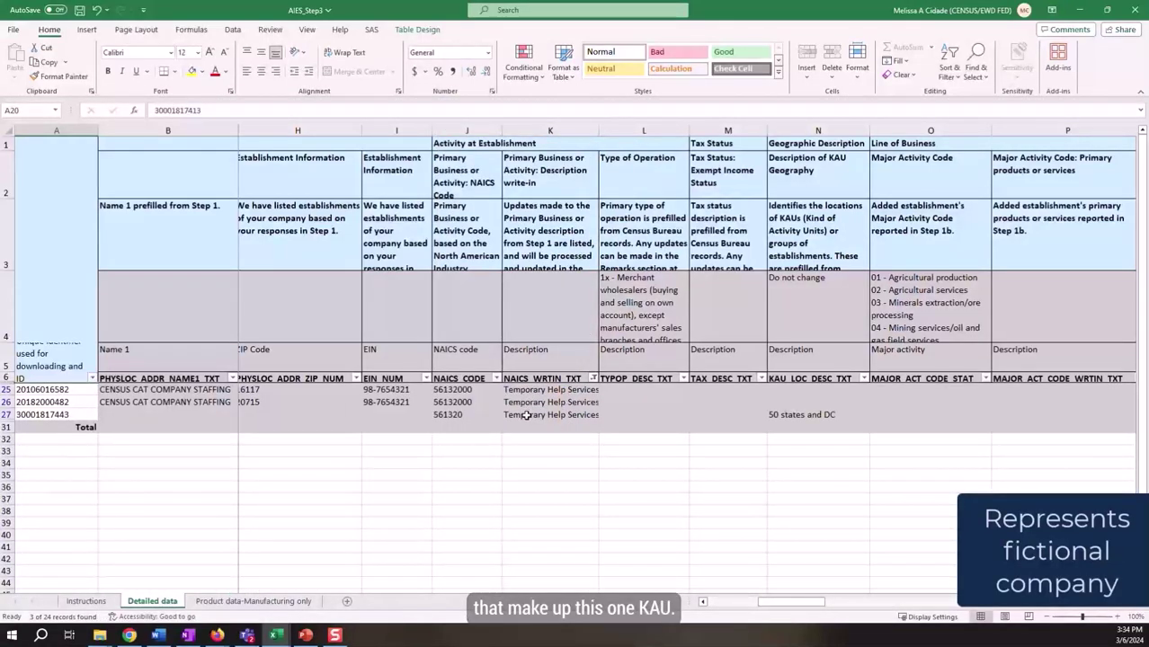
Scroll across the filtered Temporary Help Services rows to review their columns
scroll(546, 516, left, 1)
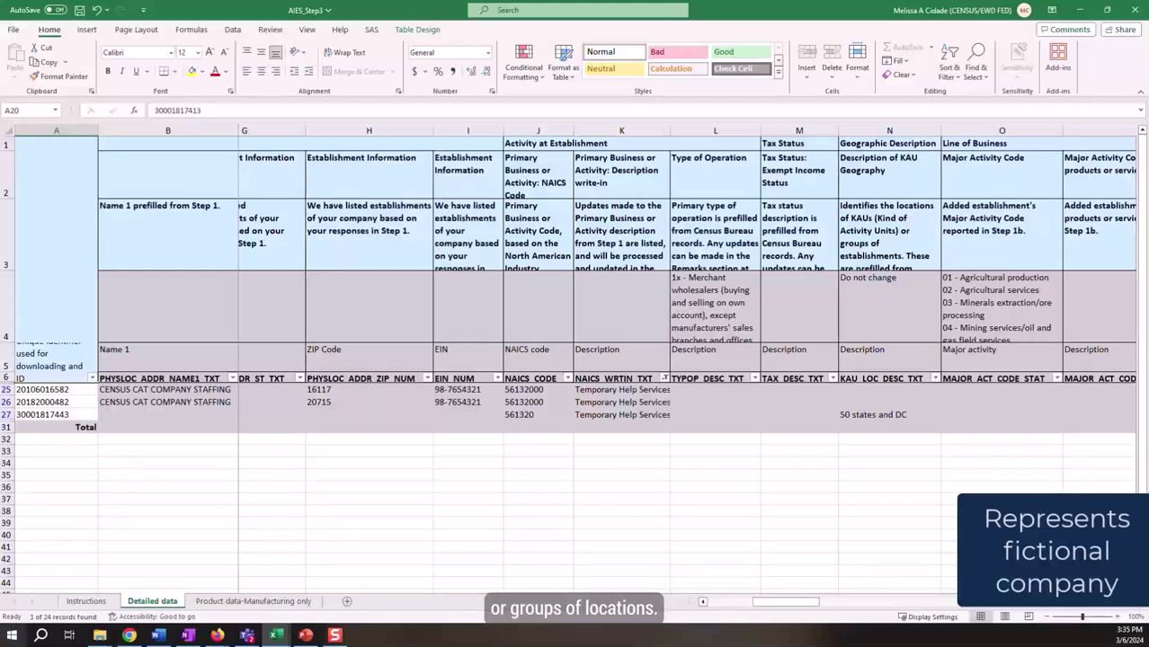
mouse_move(769, 606)
mouse_down()
mouse_move(913, 608)
mouse_move(855, 609)
mouse_up()
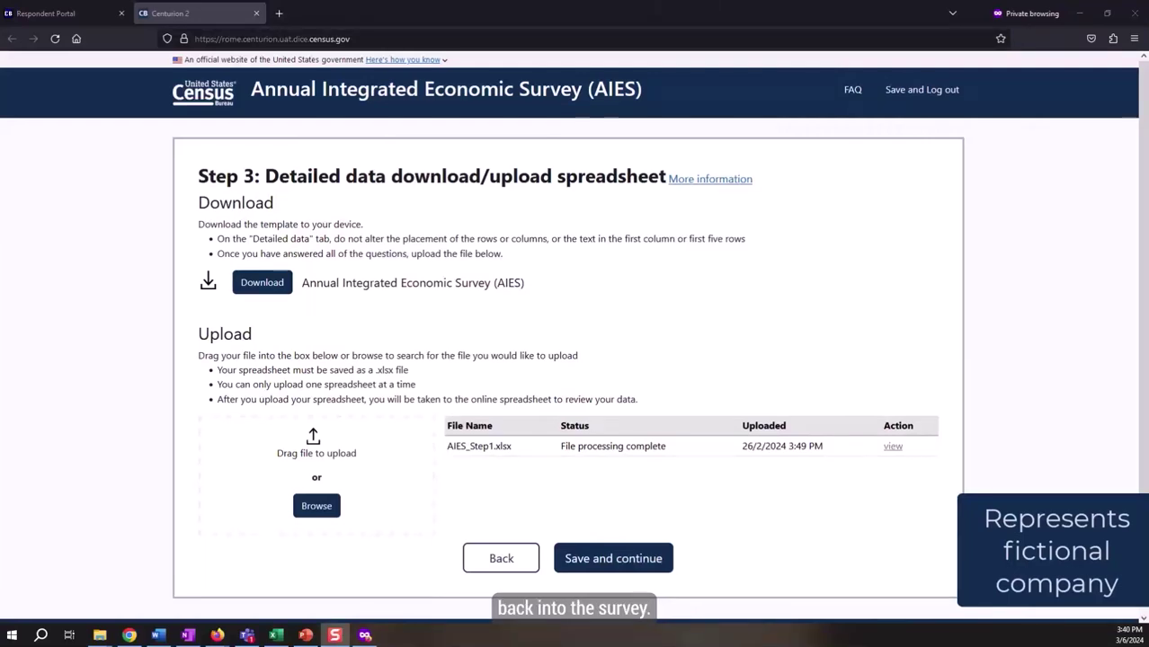
Browse to AIES_Step3.xlsx, upload it, and dismiss the processing-complete message
click(315, 507)
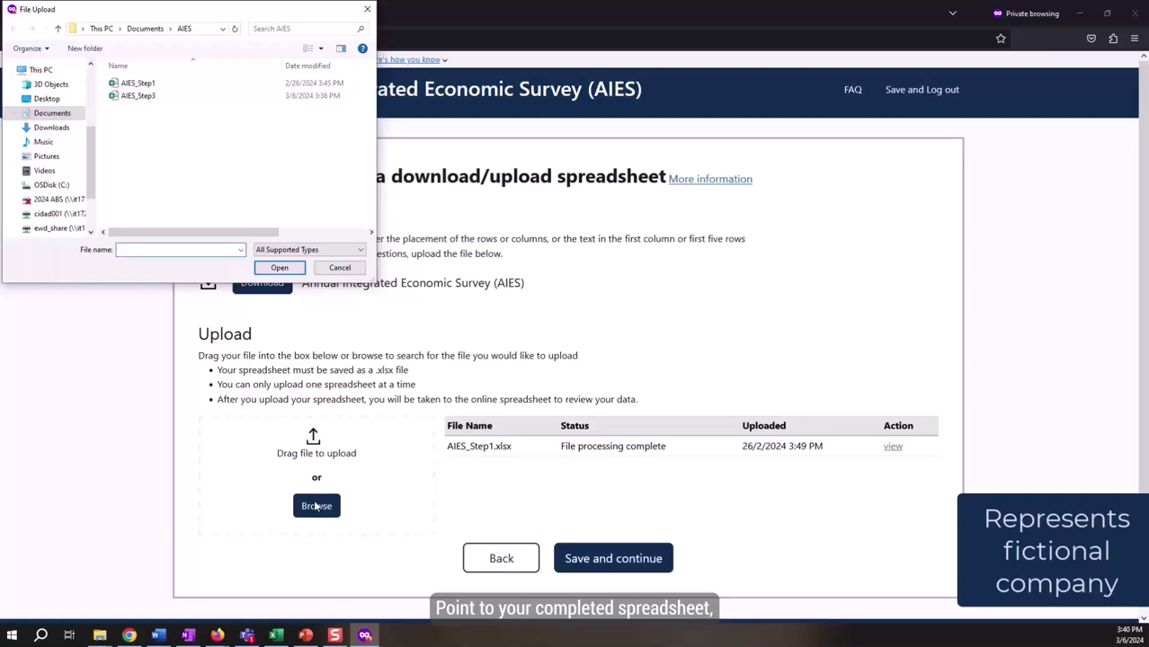
click(180, 96)
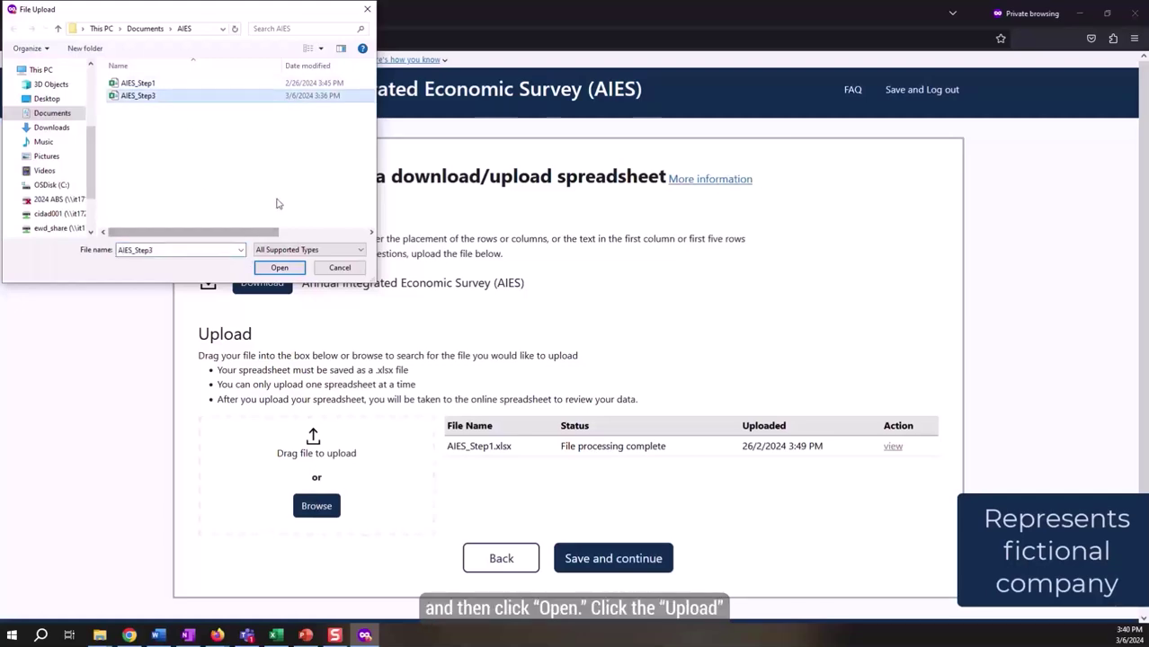
click(280, 268)
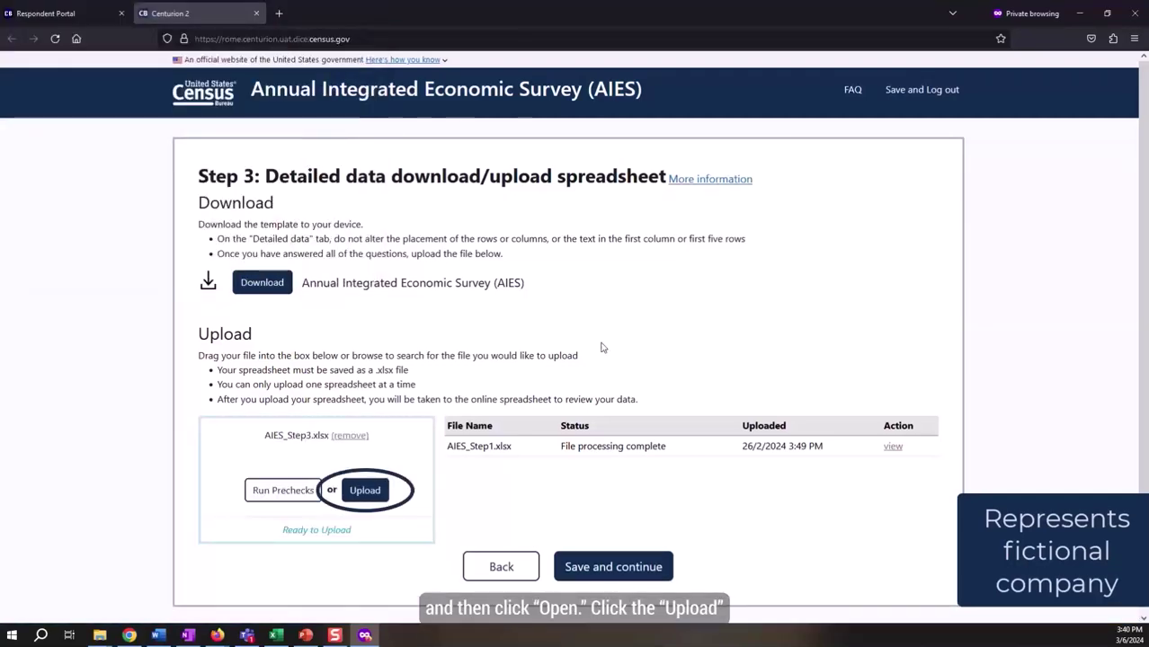
click(376, 492)
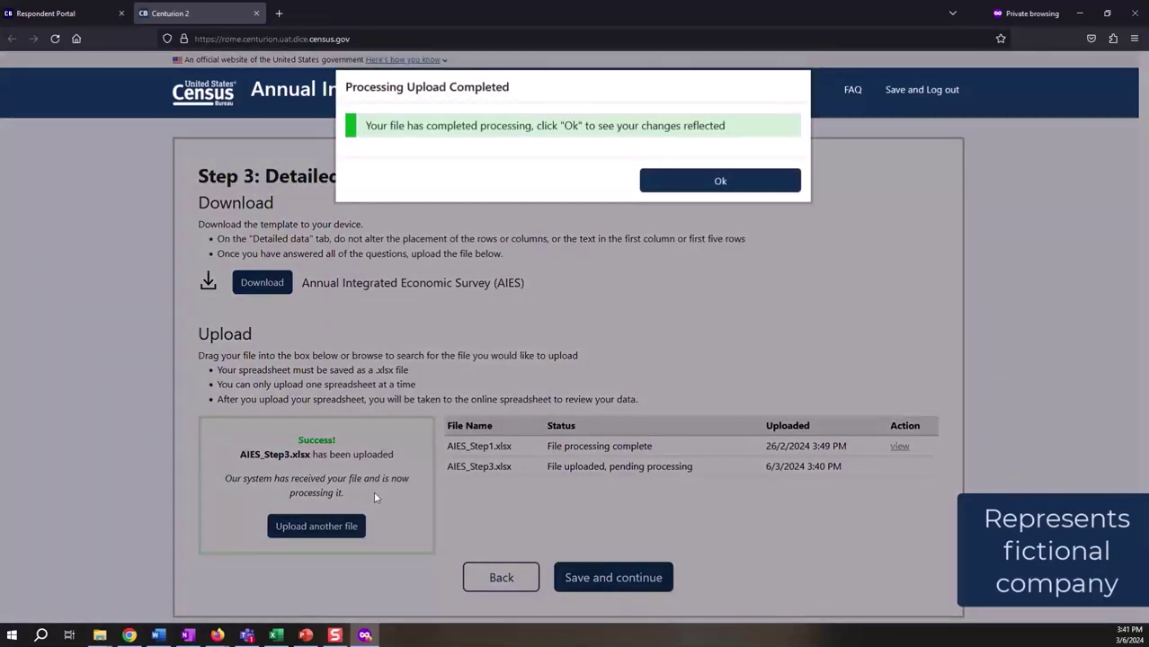
key(Return)
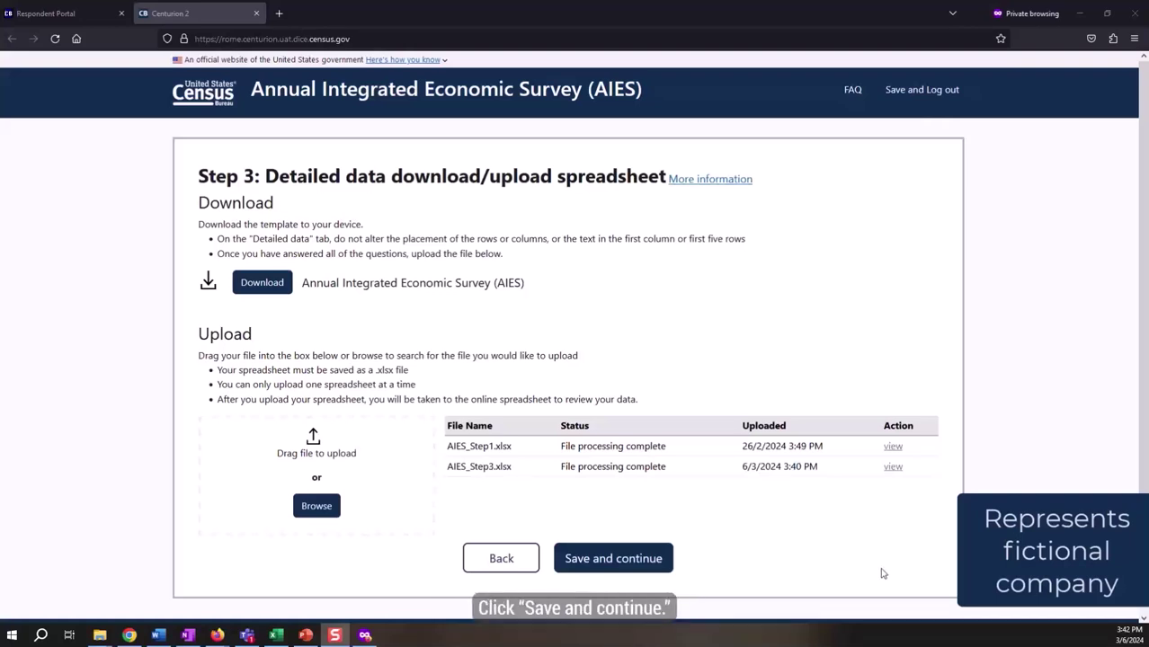
Run the data checks on the uploaded Step 3 data and jump to a flagged warning's cell
click(608, 562)
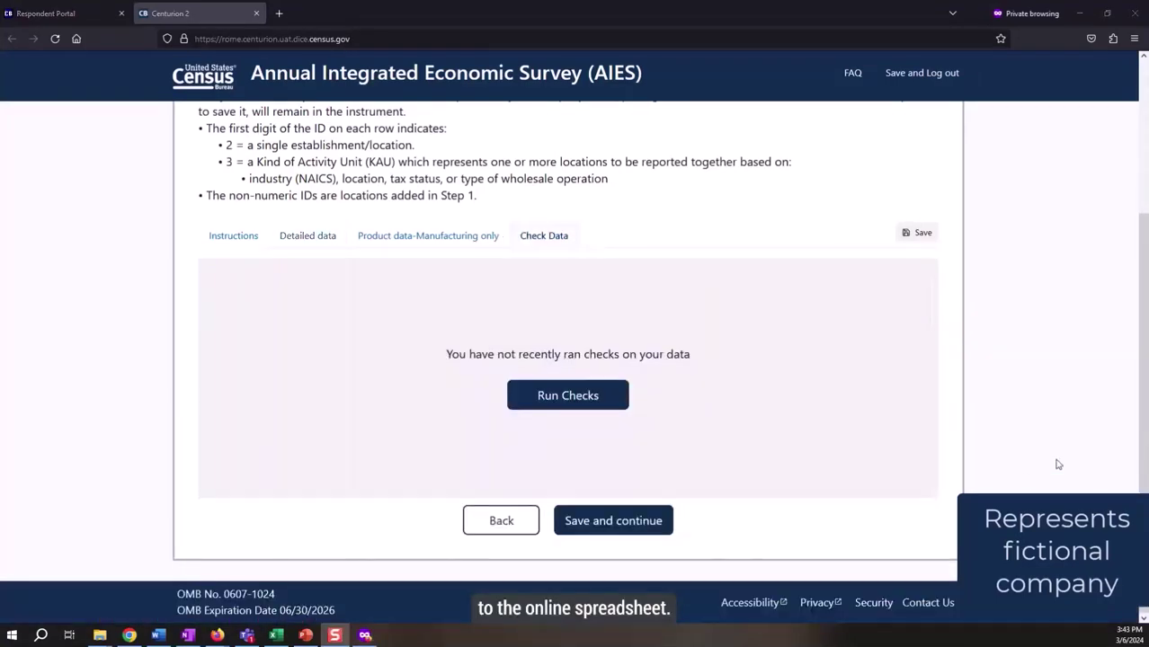
click(596, 397)
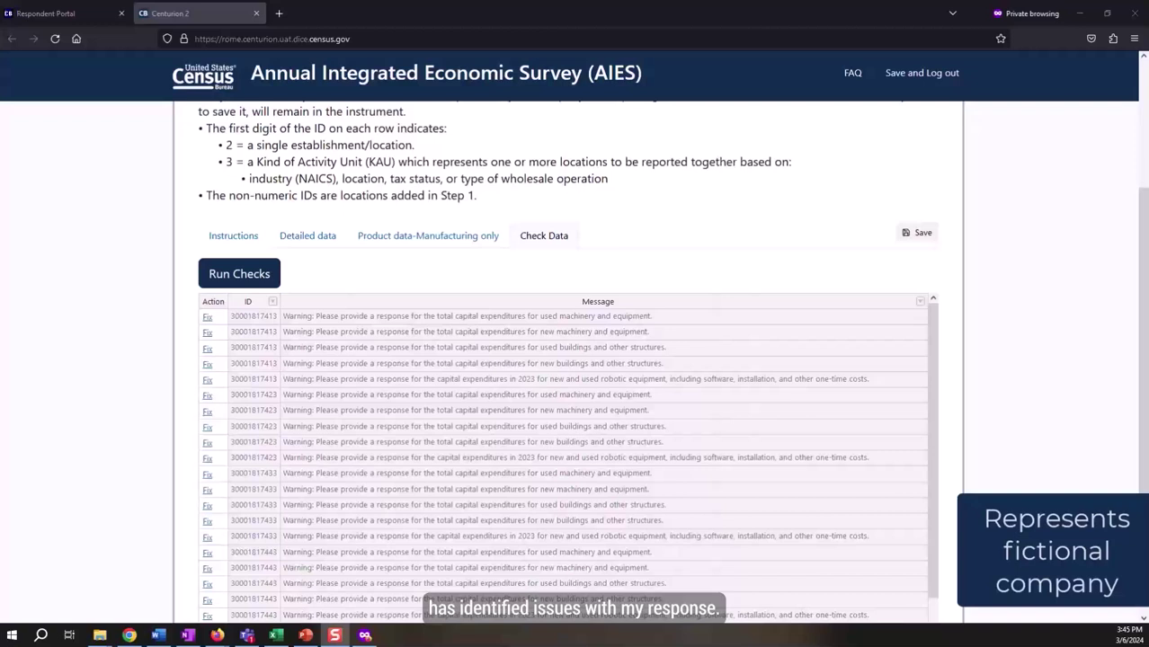
click(207, 319)
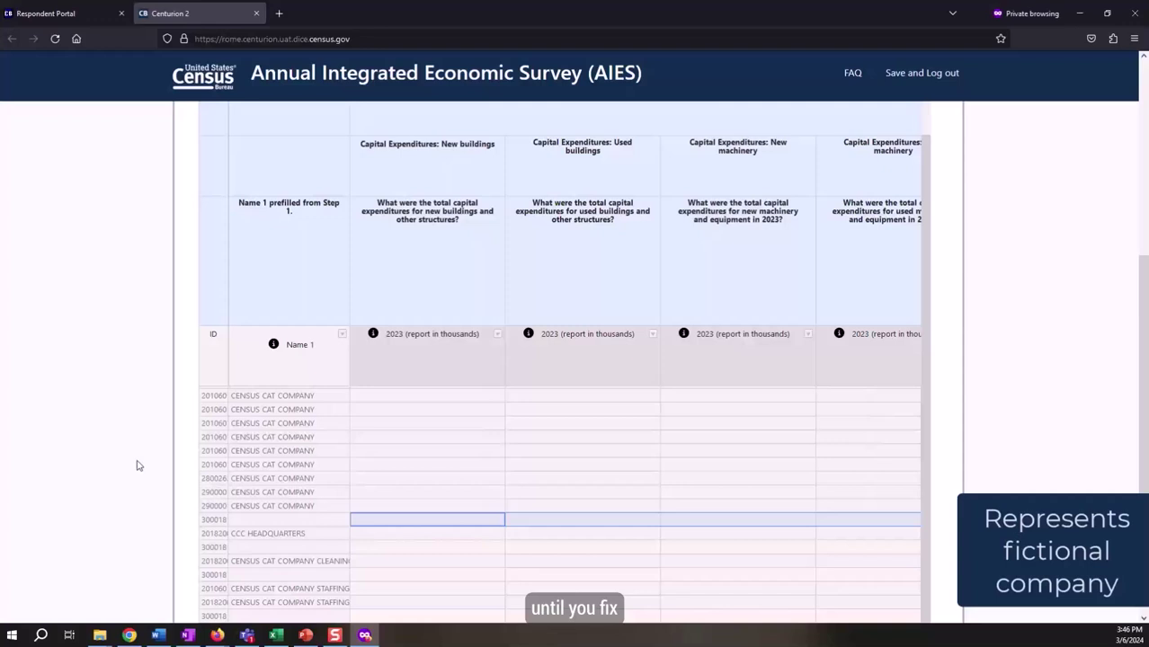
scroll(138, 466, down, 1)
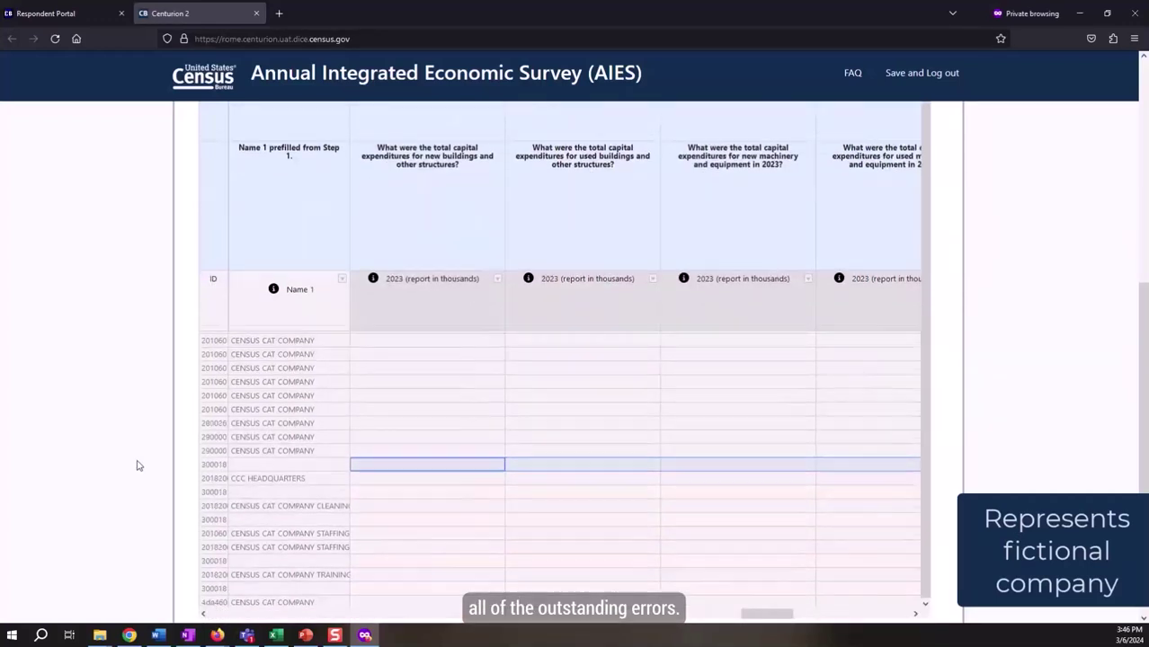
scroll(137, 466, down, 2)
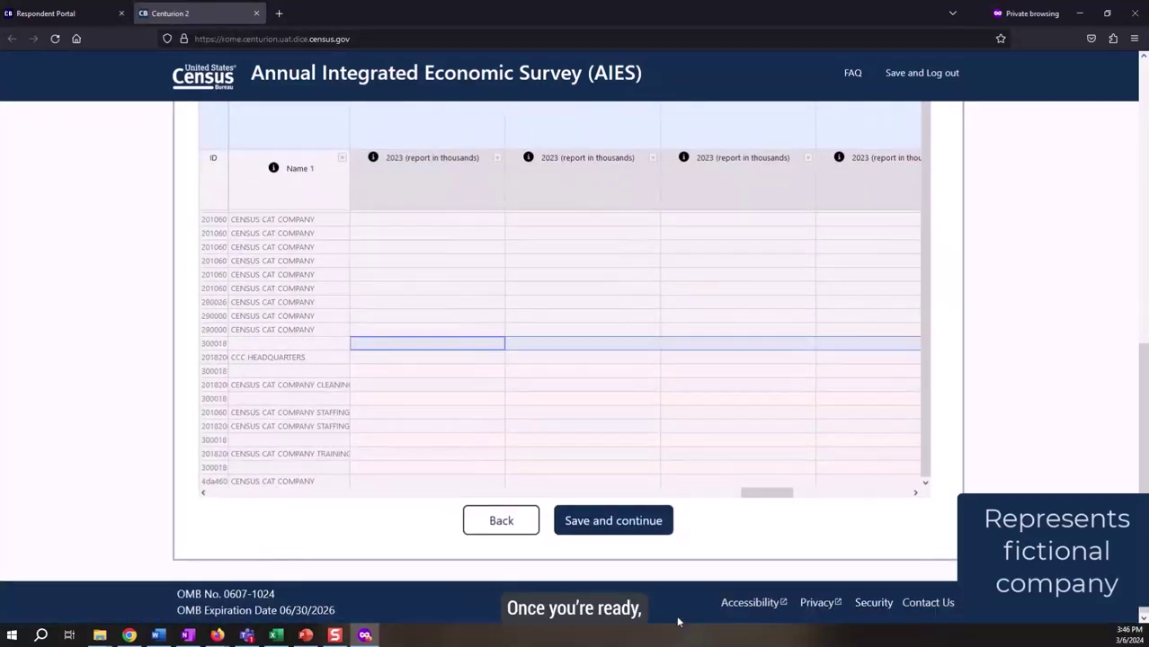
Enter 'additional information' in the Remarks Specify box and save
click(628, 531)
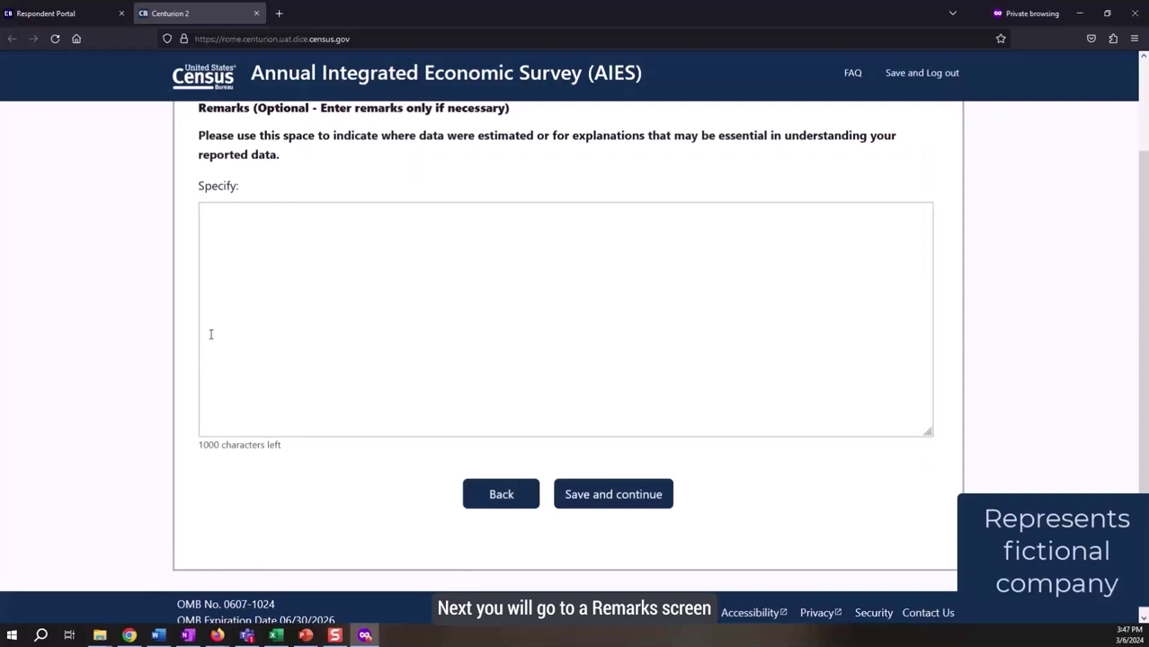
scroll(230, 333, up, 2)
click(423, 384)
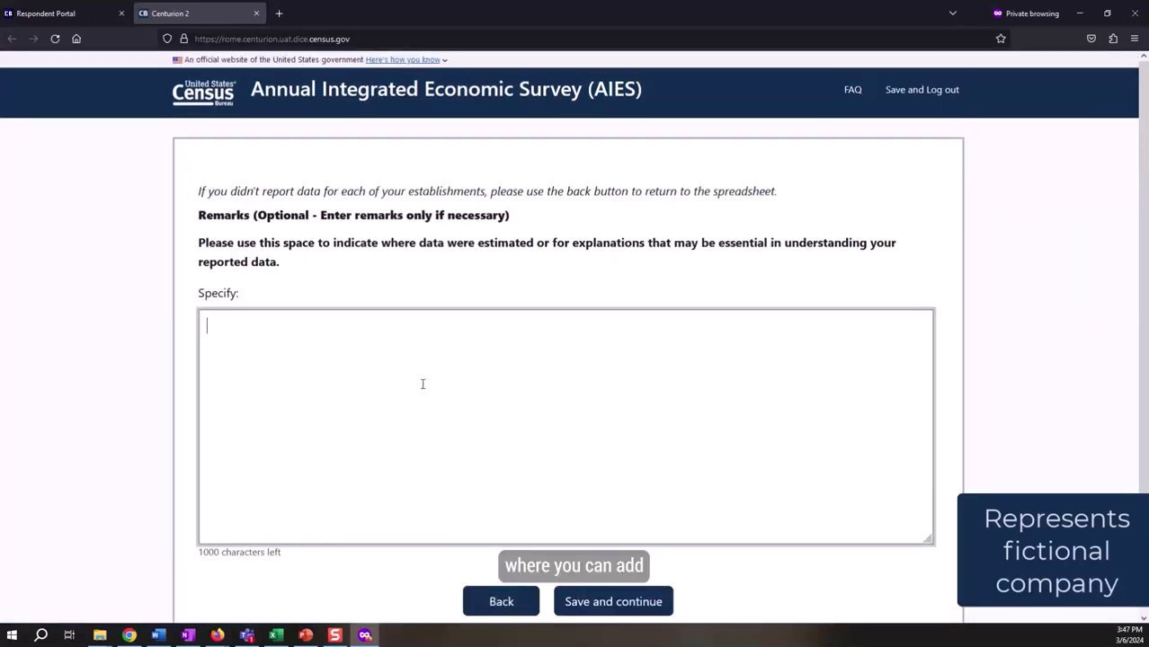
text(additional inf)
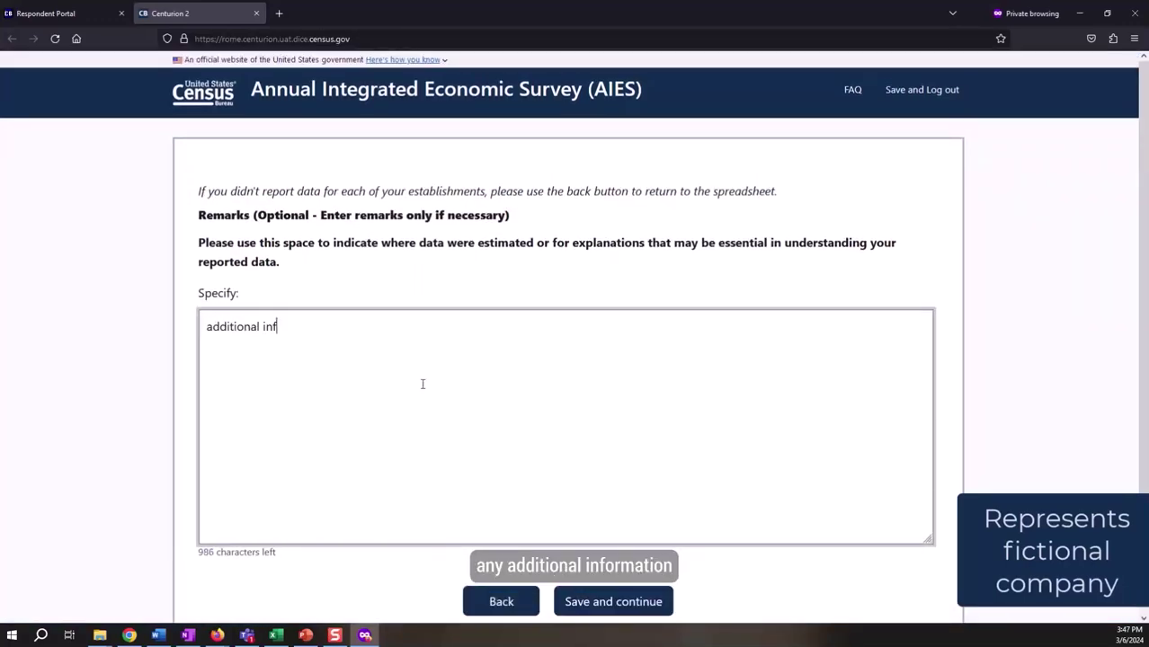
text(ormation)
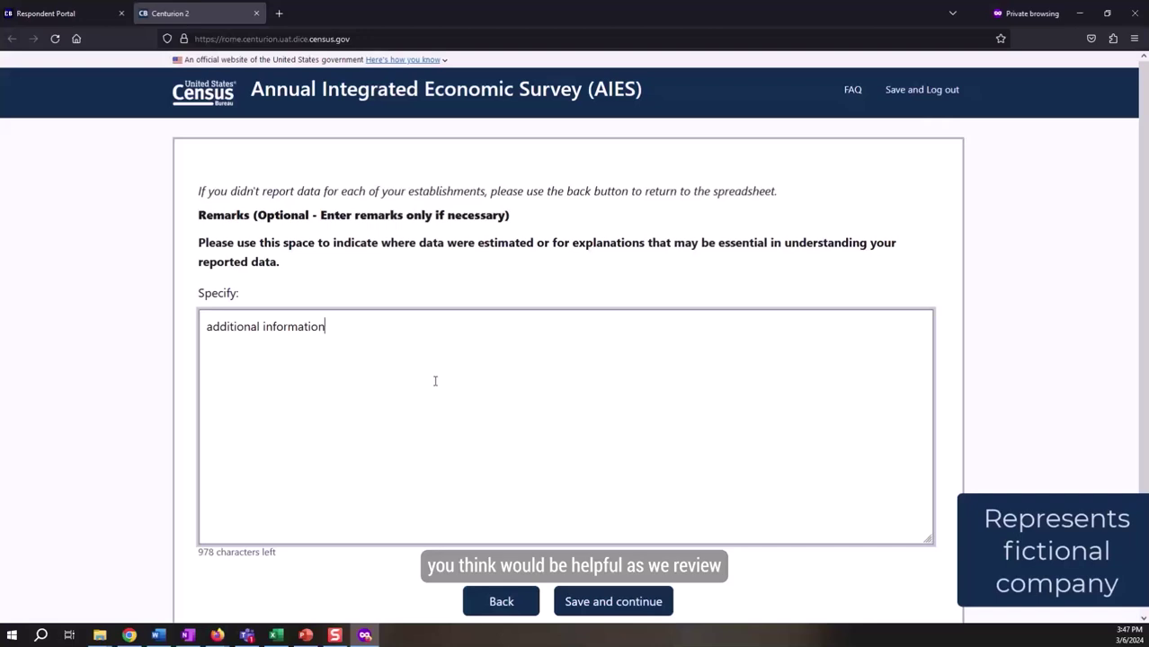
click(618, 604)
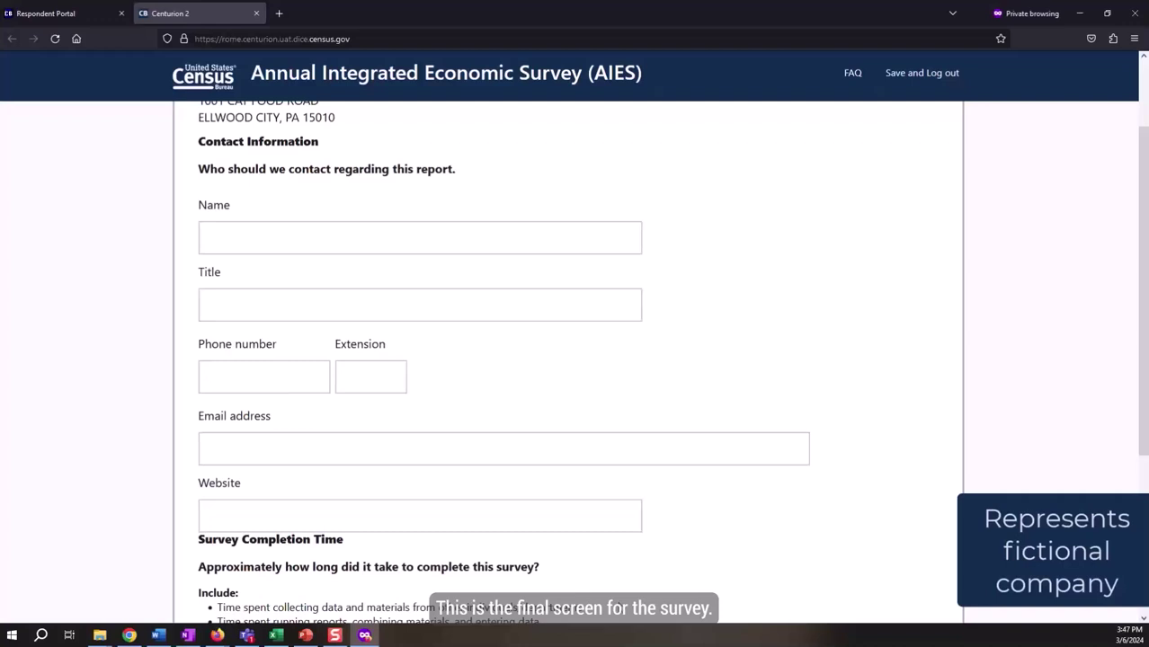
Enter the contact's name, title, phone, e-mail and website, plus 3 hours to complete, and save
text(Catherine Catman)
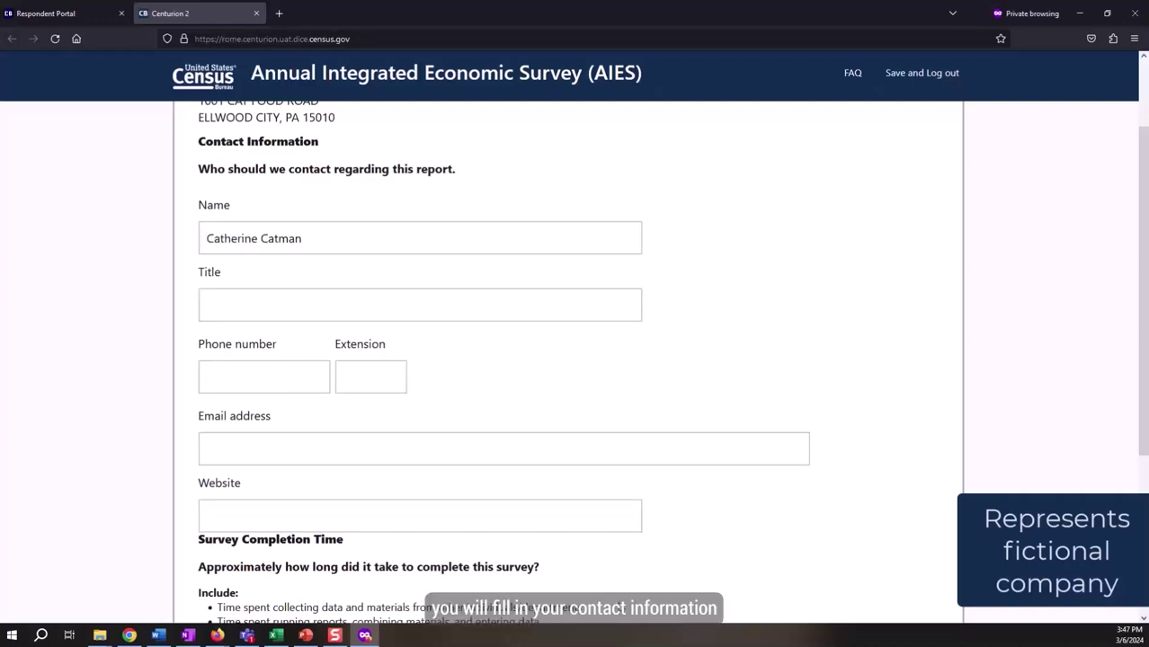
text(Head Accountant(555)555-5555C.Catman@CensusCat.com)
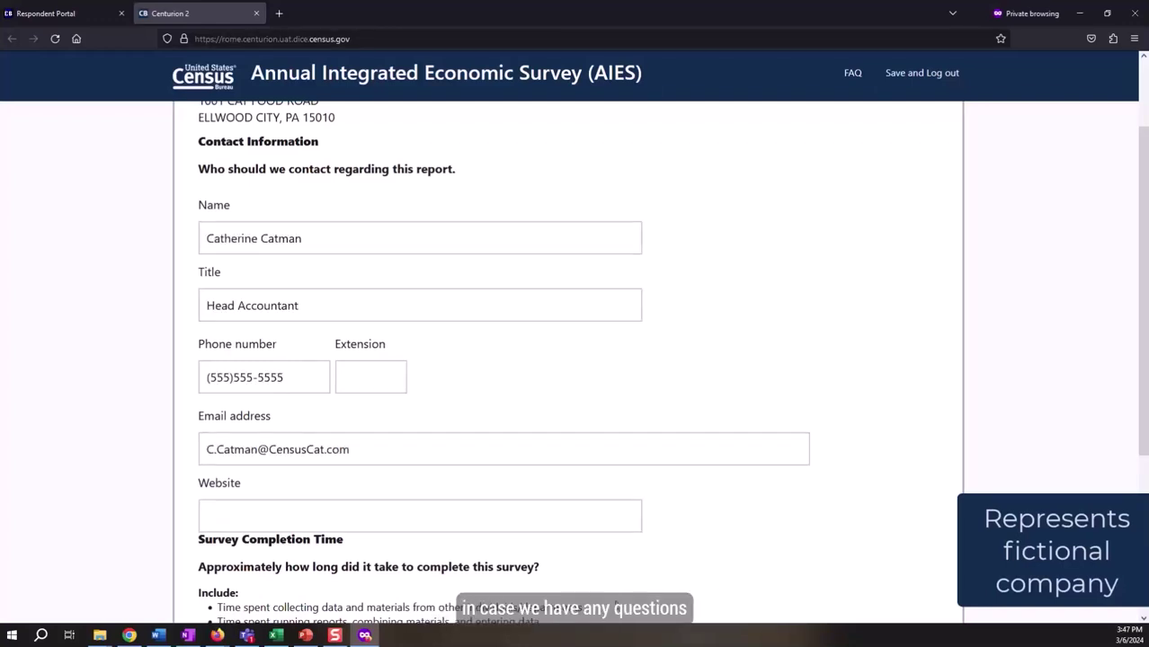
text(CensusCat.Com)
scroll(625, 589, down, 3)
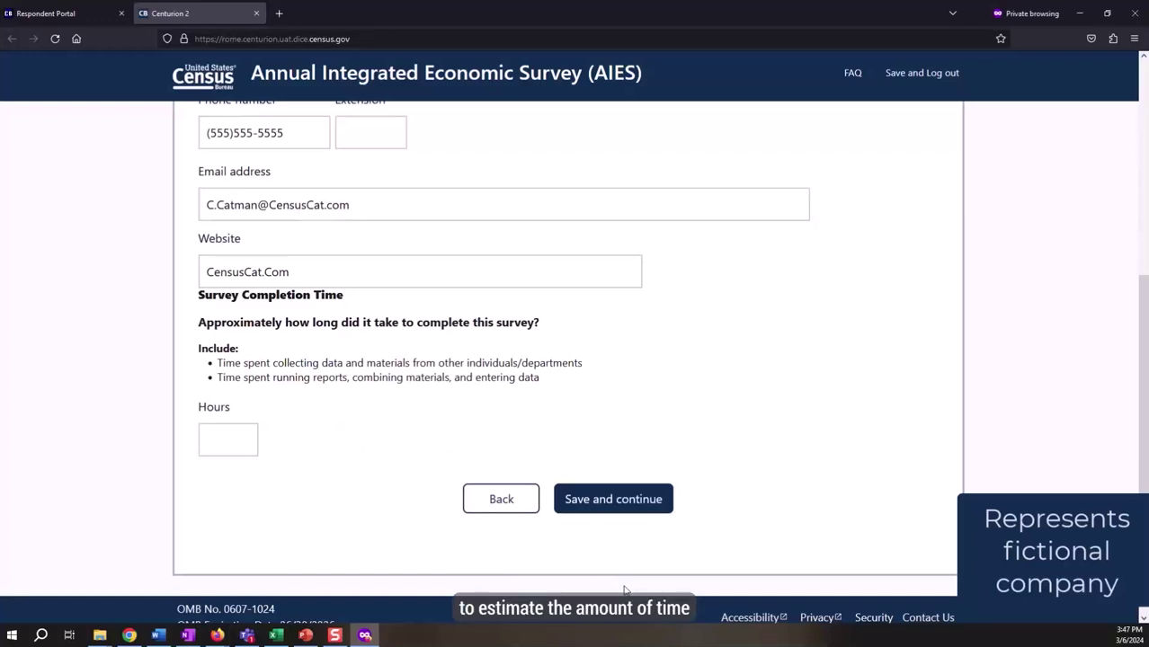
text(3)
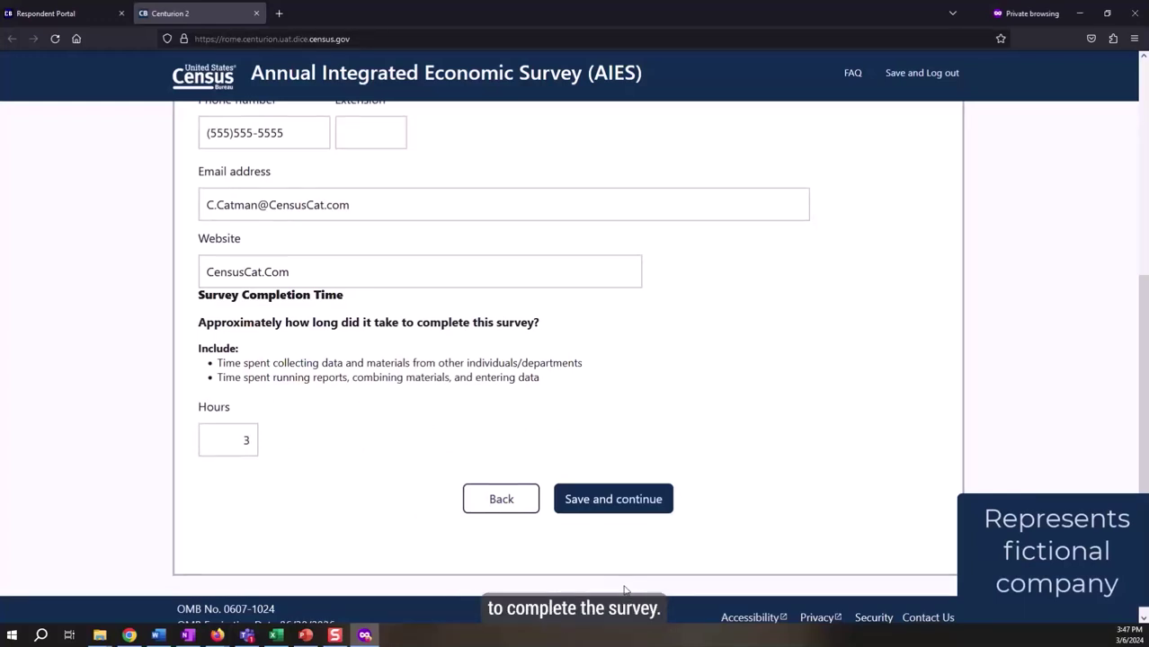
click(635, 498)
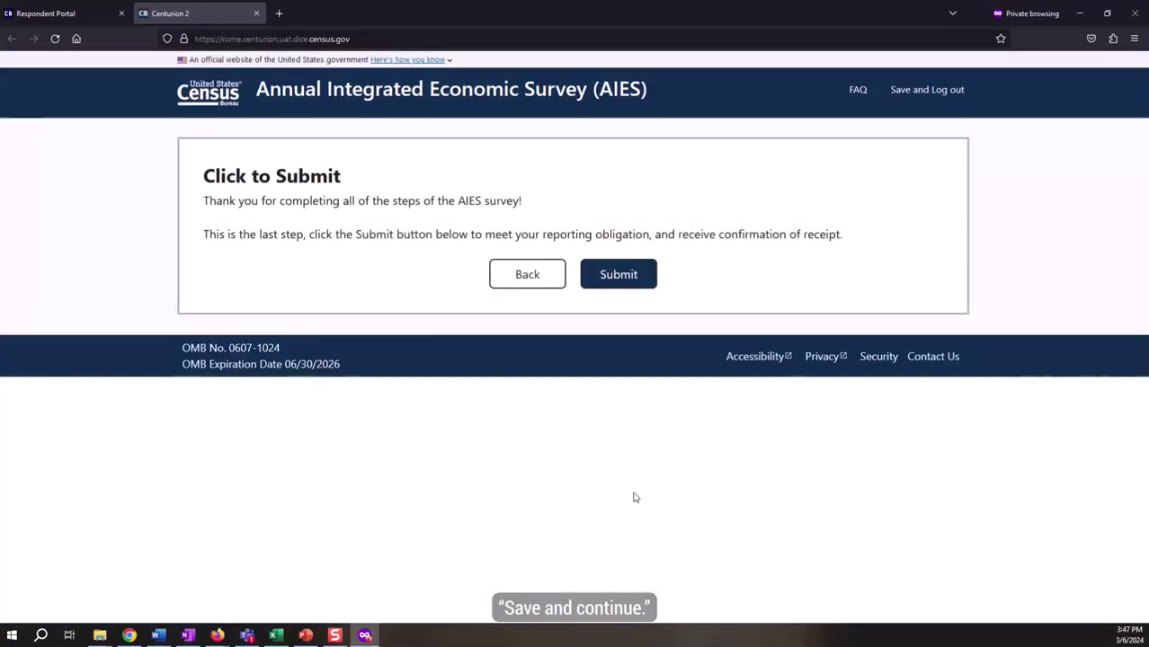